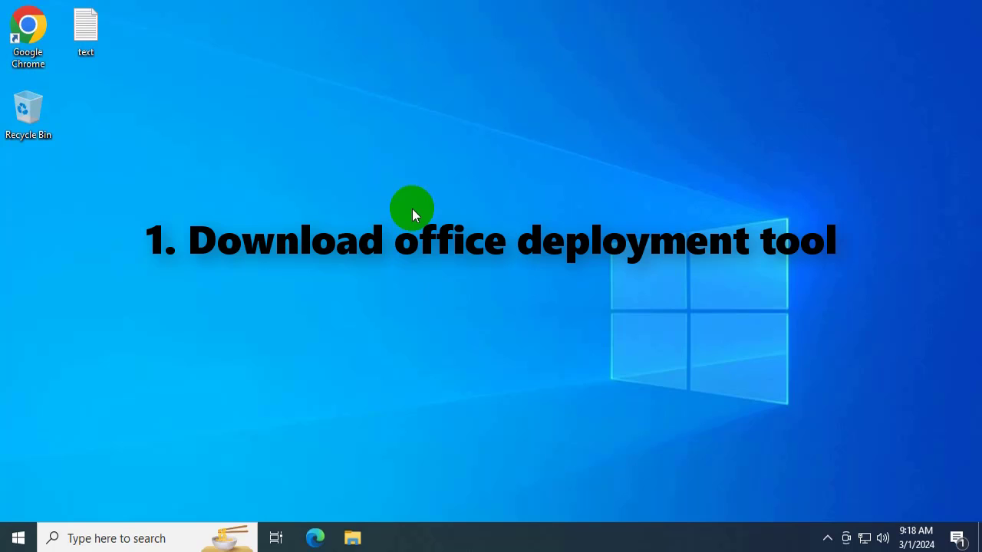
Step: Open Google Chrome and search Google for "office deployment tool"
{"action": "double_click", "coordinate": [39, 38]}
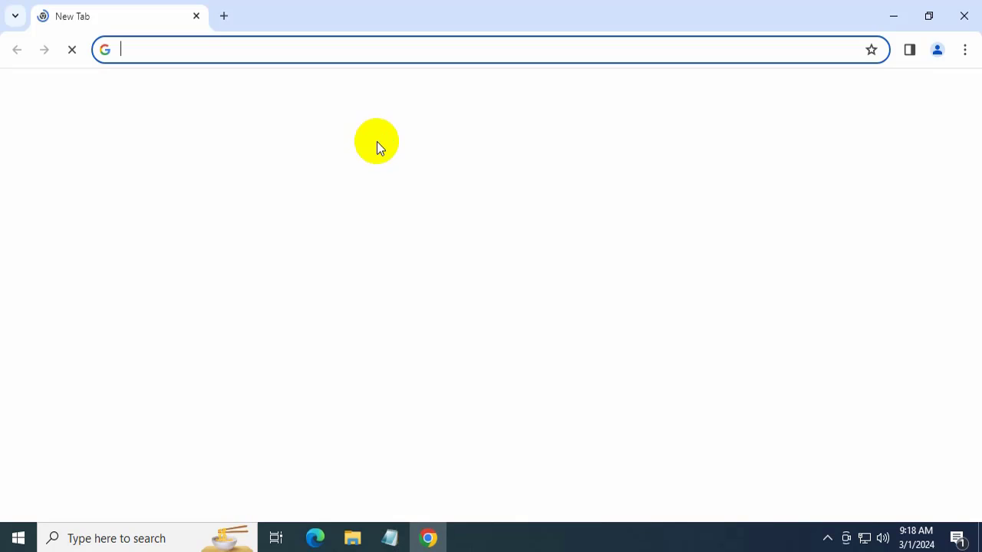
{"action": "left_click", "coordinate": [363, 314]}
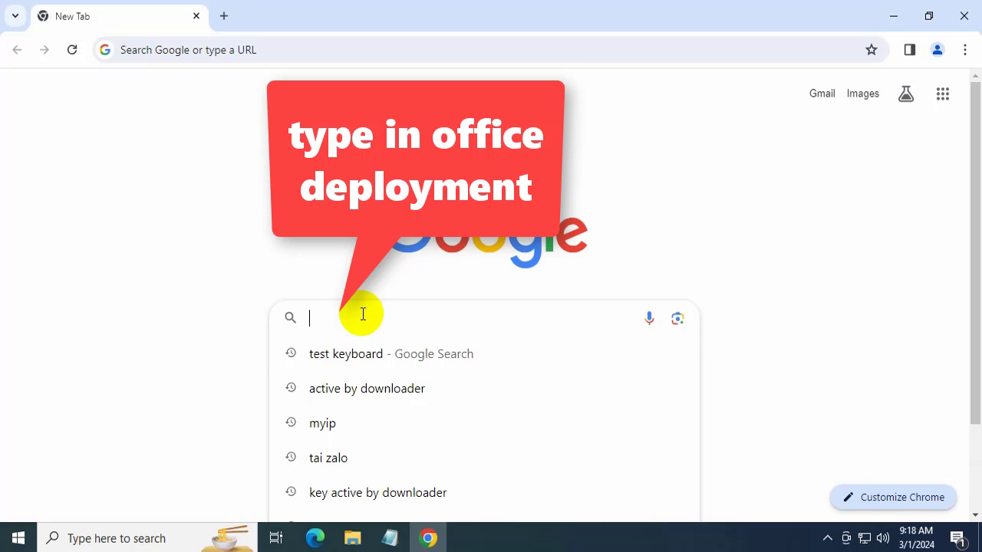
{"action": "type", "text": "office de"}
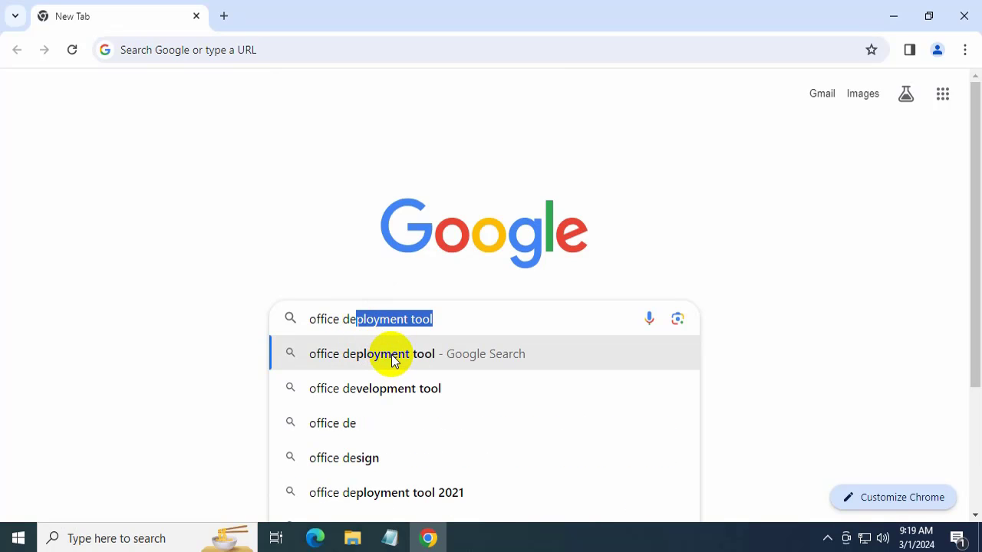
{"action": "left_click", "coordinate": [391, 354]}
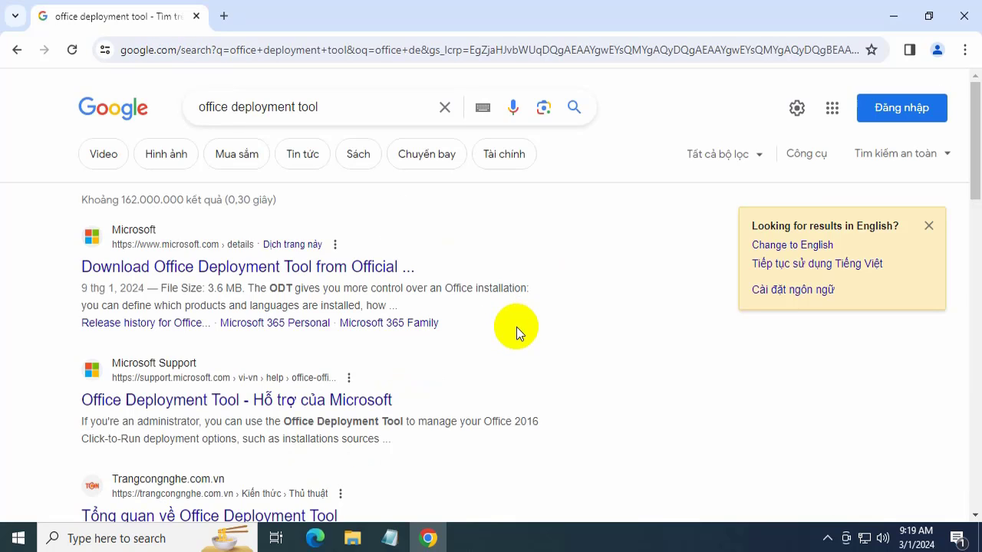
Step: Open Microsoft's official Office Deployment Tool page from the search results and download the English version
{"action": "left_click", "coordinate": [261, 270]}
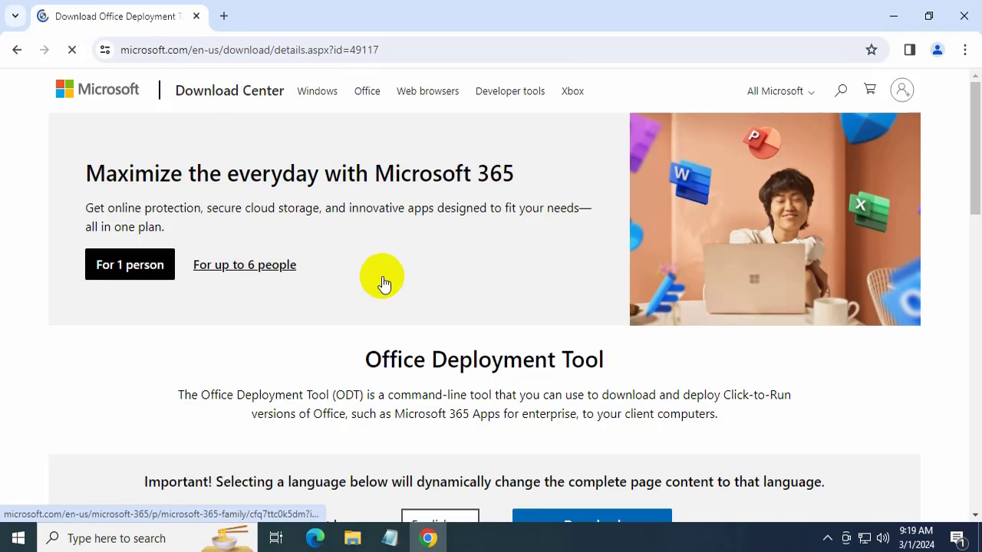
{"action": "scroll", "coordinate": [381, 281], "scroll_direction": "down", "scroll_amount": 1}
{"action": "scroll", "coordinate": [457, 303], "scroll_direction": "down", "scroll_amount": 1}
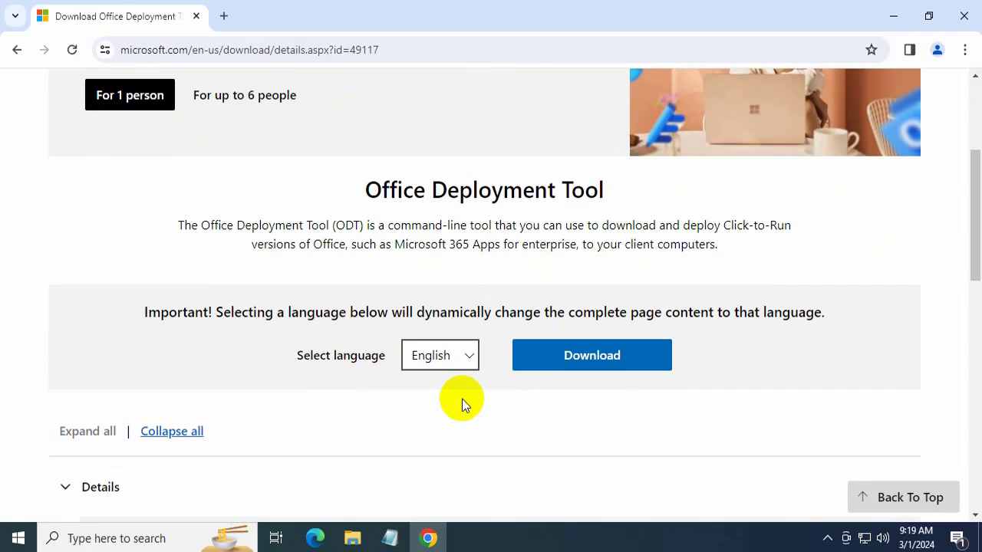
{"action": "left_click", "coordinate": [579, 356]}
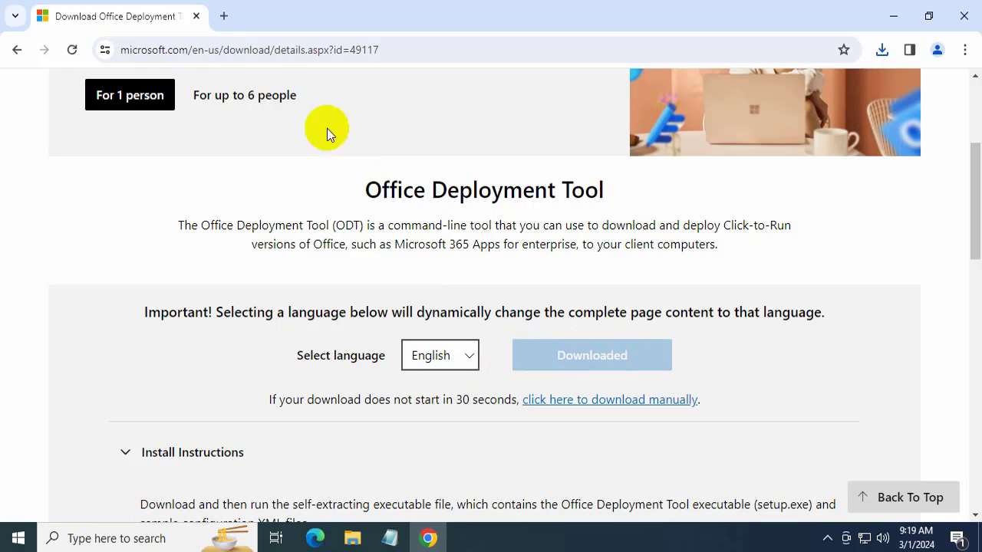
Step: Search Google for "office configuration tool" in a new browser tab
{"action": "left_click", "coordinate": [223, 16]}
{"action": "left_click", "coordinate": [326, 311]}
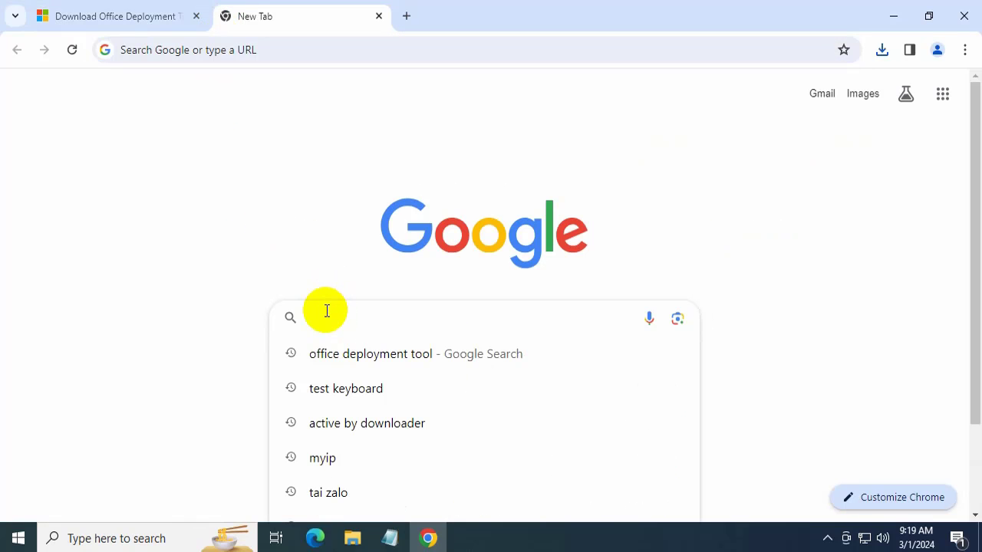
{"action": "type", "text": "office "}
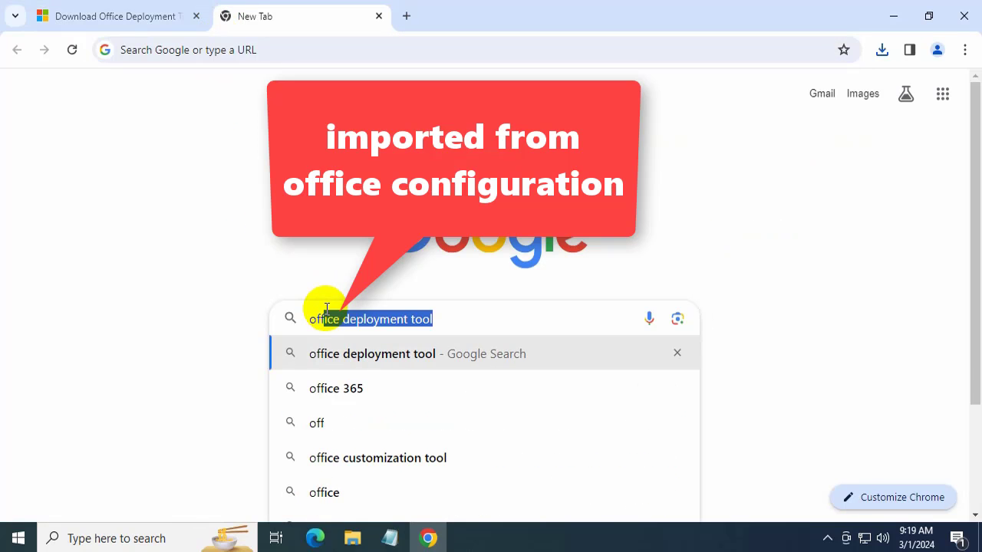
{"action": "type", "text": "con"}
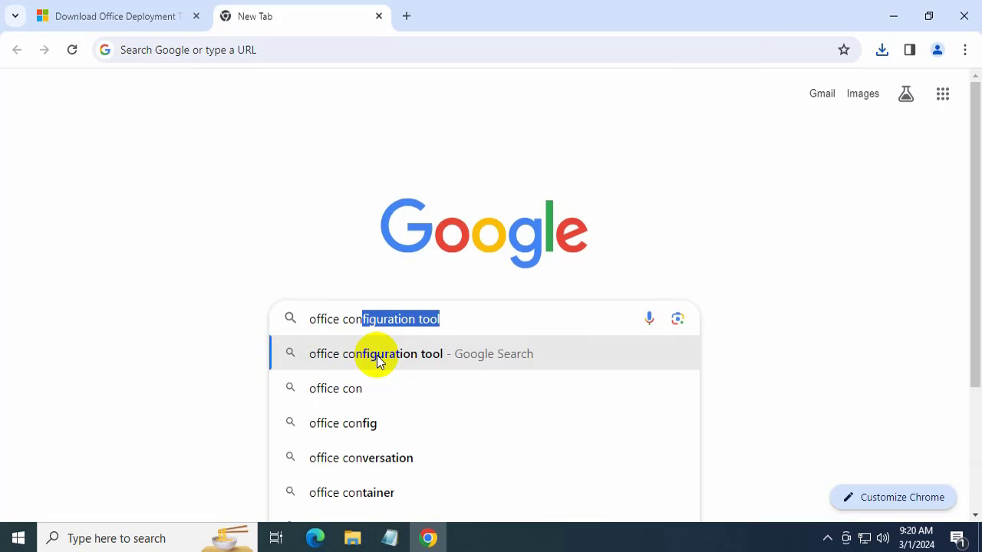
{"action": "left_click", "coordinate": [377, 355]}
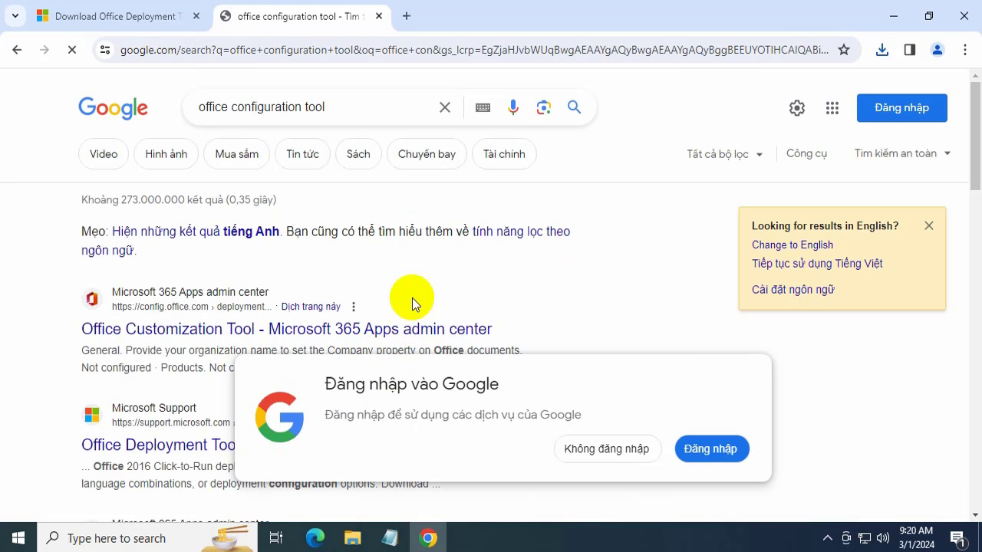
Step: Decline the Google sign-in offer and open the Office Customization Tool result of the Microsoft 365 Apps admin center
{"action": "left_click", "coordinate": [587, 448]}
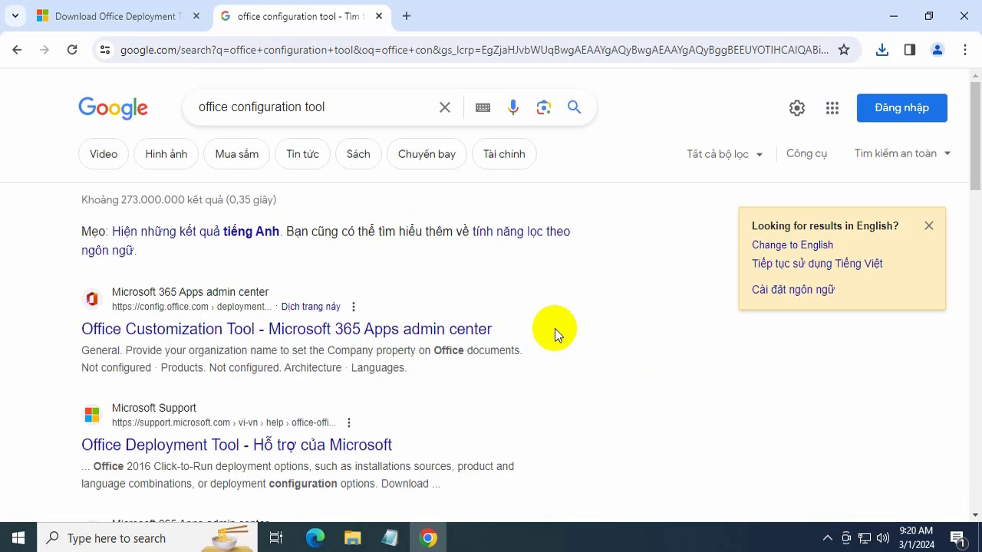
{"action": "scroll", "coordinate": [554, 328], "scroll_direction": "down", "scroll_amount": 1}
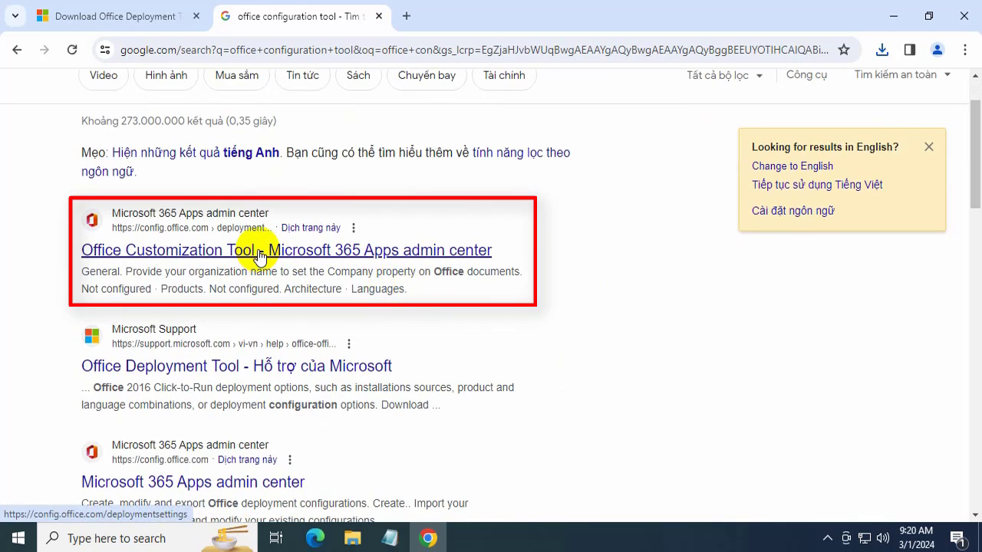
{"action": "left_click", "coordinate": [259, 251]}
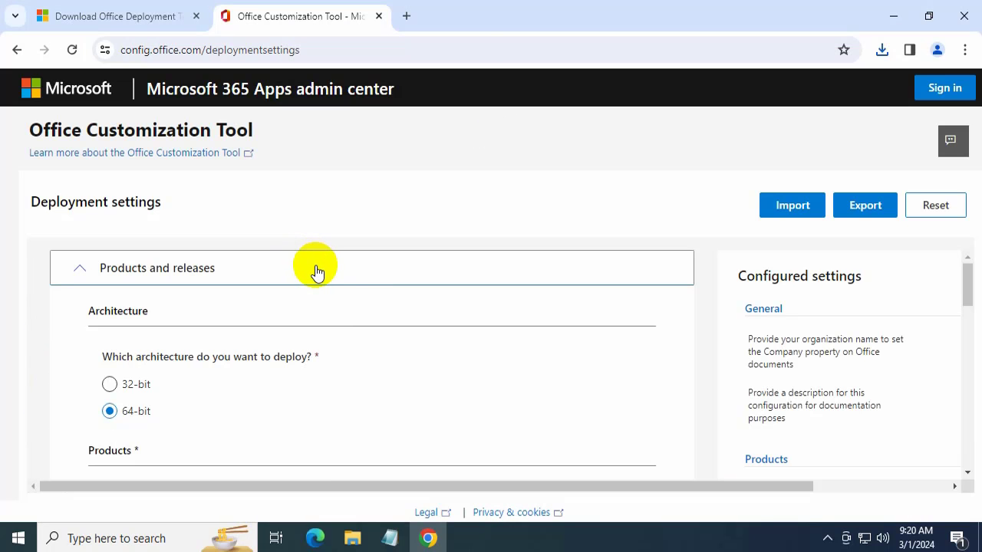
Step: Check this PC's system type in the Windows device specifications, then return to the architecture choice in the browser
{"action": "scroll", "coordinate": [365, 284], "scroll_direction": "down", "scroll_amount": 1}
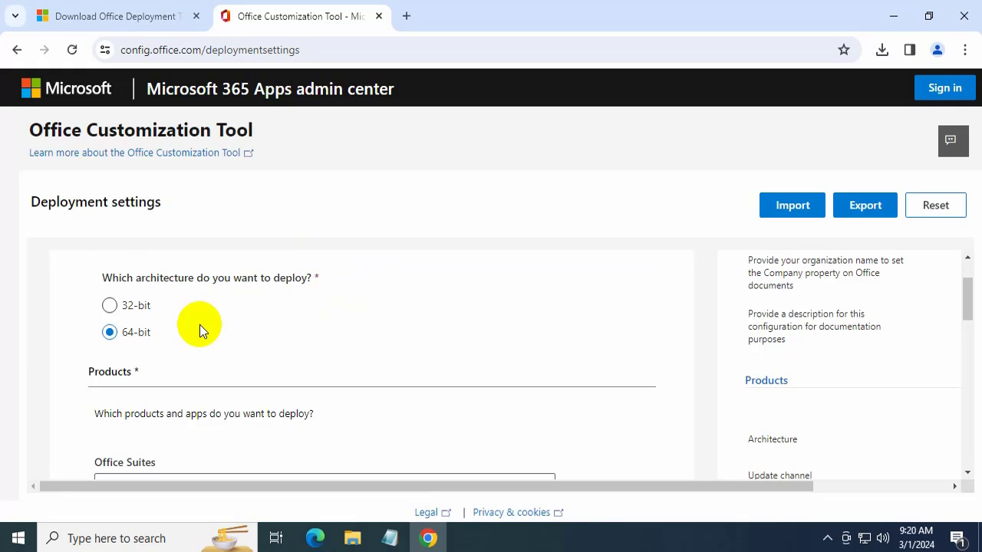
{"action": "left_click", "coordinate": [354, 539]}
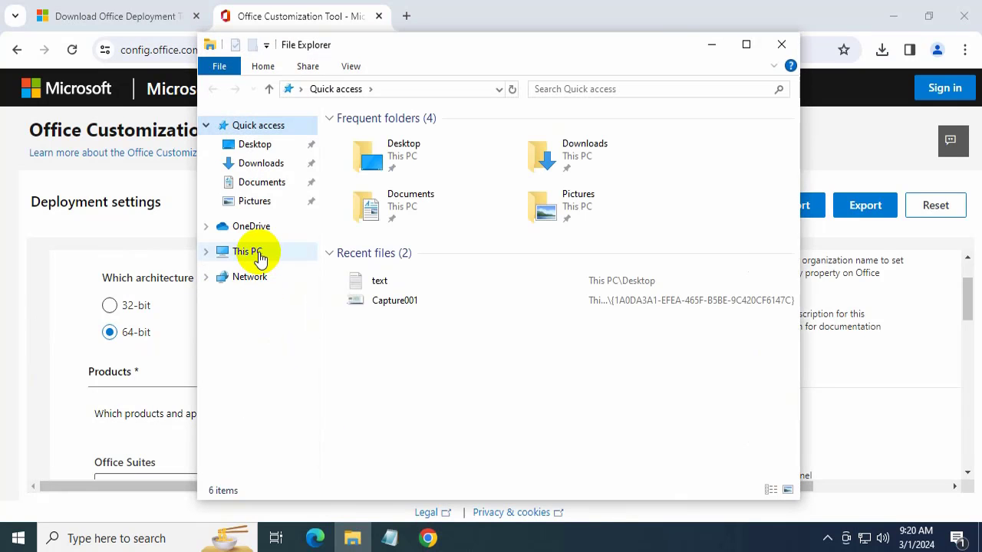
{"action": "right_click", "coordinate": [260, 257]}
{"action": "left_click", "coordinate": [303, 461]}
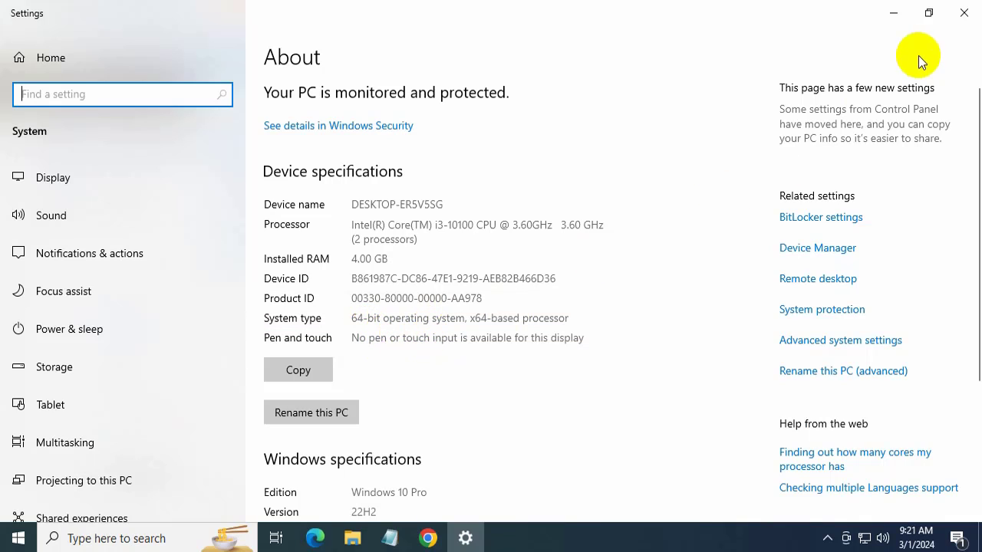
{"action": "left_click", "coordinate": [960, 18]}
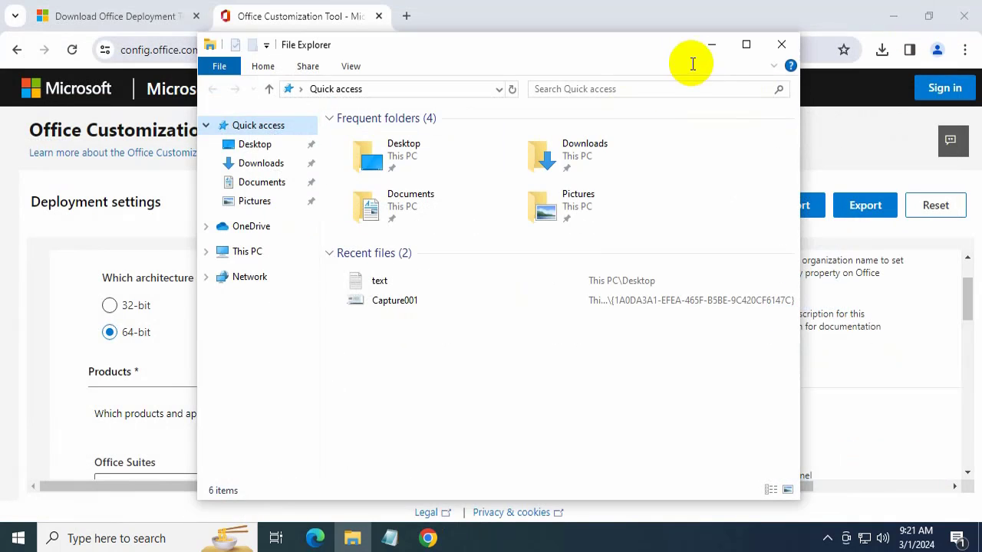
{"action": "left_click", "coordinate": [712, 46]}
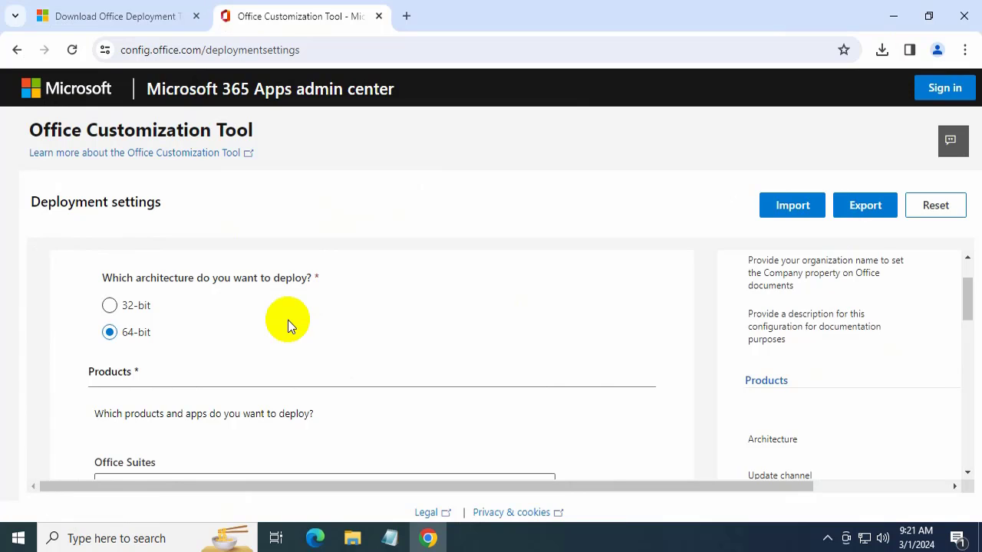
Step: Choose Office LTSC Professional Plus 2021 - Volume License as the Office suite to deploy
{"action": "scroll", "coordinate": [279, 322], "scroll_direction": "down", "scroll_amount": 2}
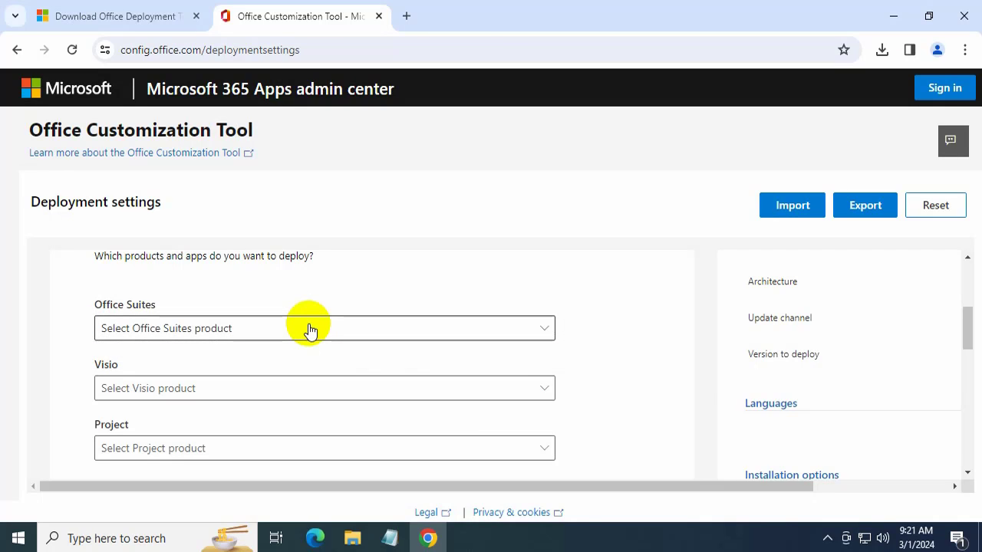
{"action": "left_click", "coordinate": [310, 330]}
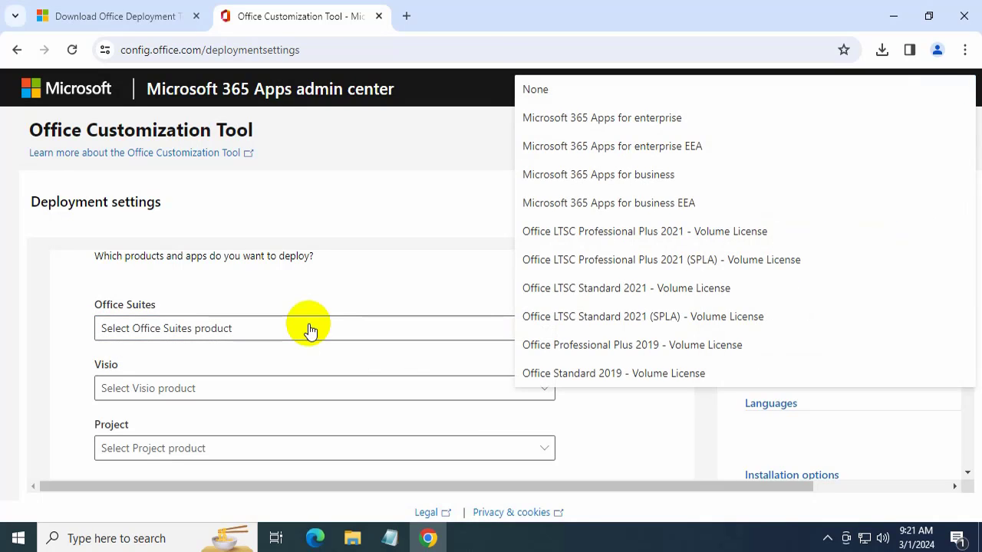
{"action": "left_click", "coordinate": [619, 236]}
Step: Exclude Publisher, OneDrive Desktop and OneNote from the apps being deployed
{"action": "scroll", "coordinate": [487, 342], "scroll_direction": "down", "scroll_amount": 10}
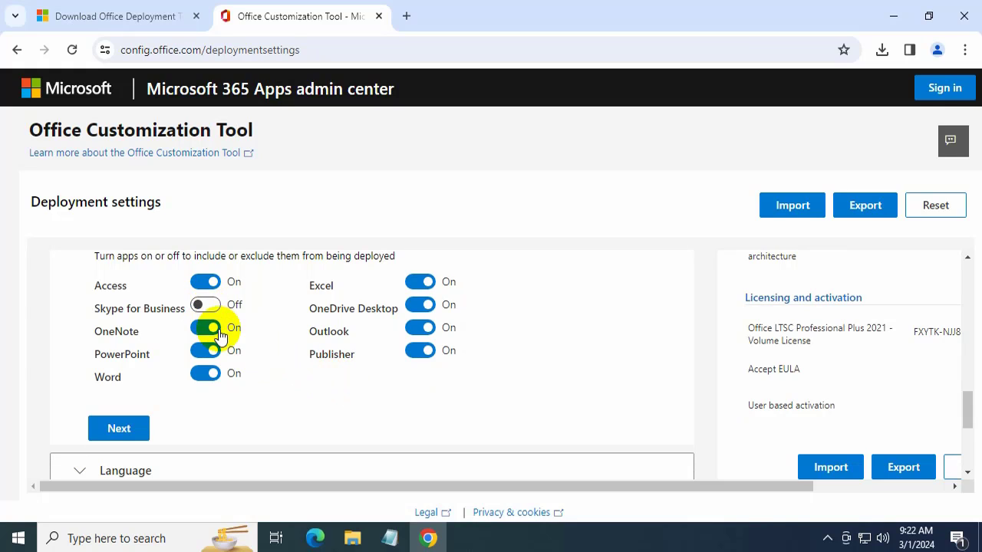
{"action": "left_click", "coordinate": [418, 356]}
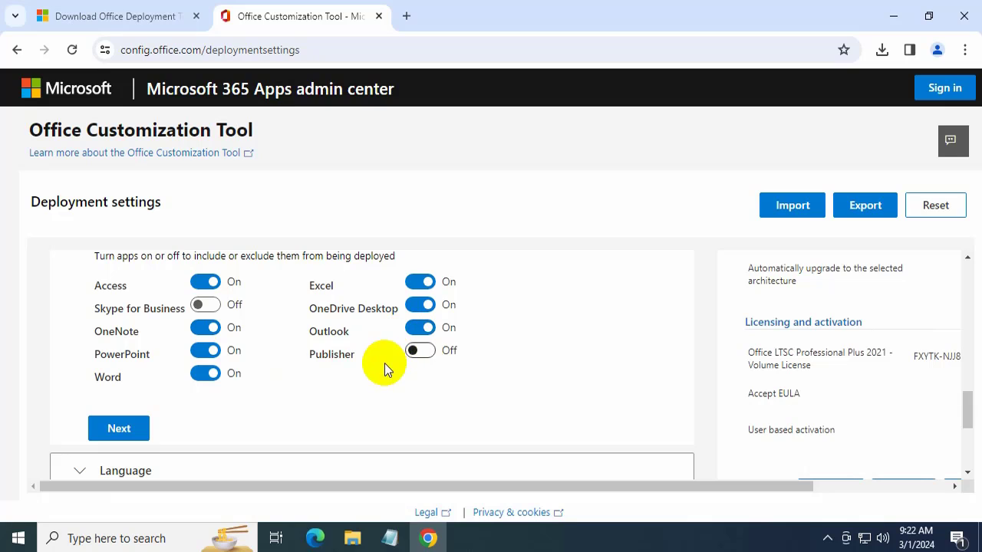
{"action": "left_click", "coordinate": [419, 305]}
{"action": "left_click", "coordinate": [205, 329]}
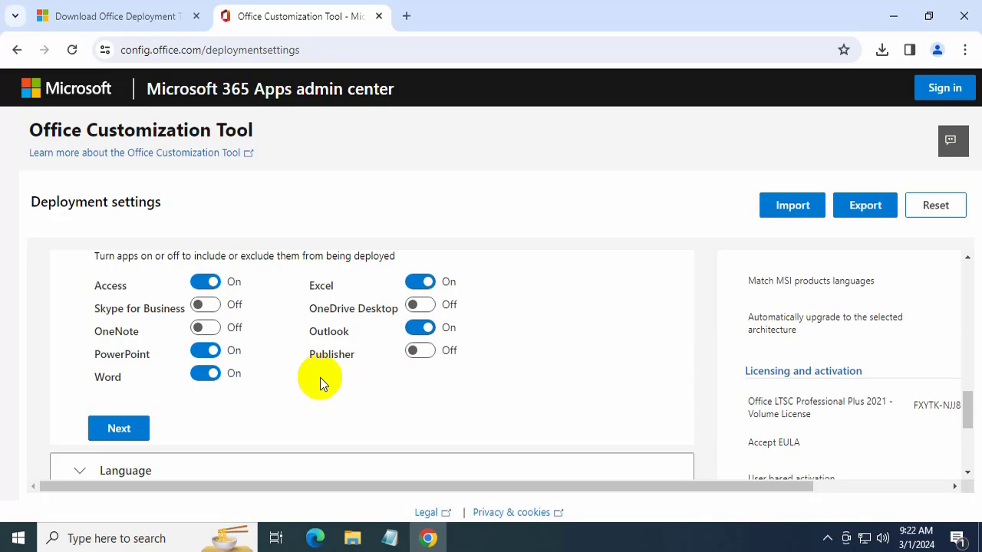
Step: Set the primary language to English (United States) and complete the language section without additional languages or proofing tools
{"action": "scroll", "coordinate": [320, 379], "scroll_direction": "down", "scroll_amount": 1}
{"action": "left_click", "coordinate": [121, 347]}
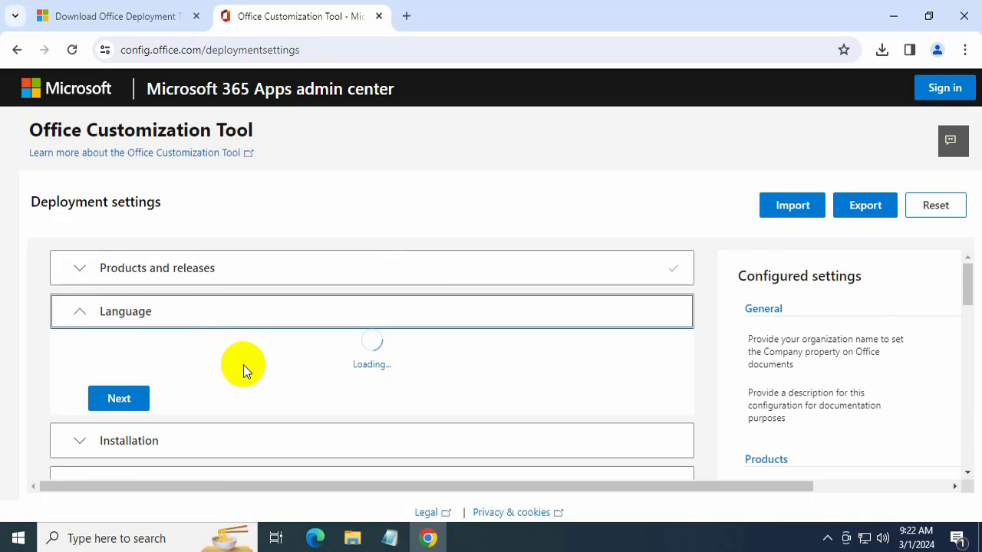
{"action": "scroll", "coordinate": [244, 365], "scroll_direction": "down", "scroll_amount": 1}
{"action": "left_click", "coordinate": [239, 364]}
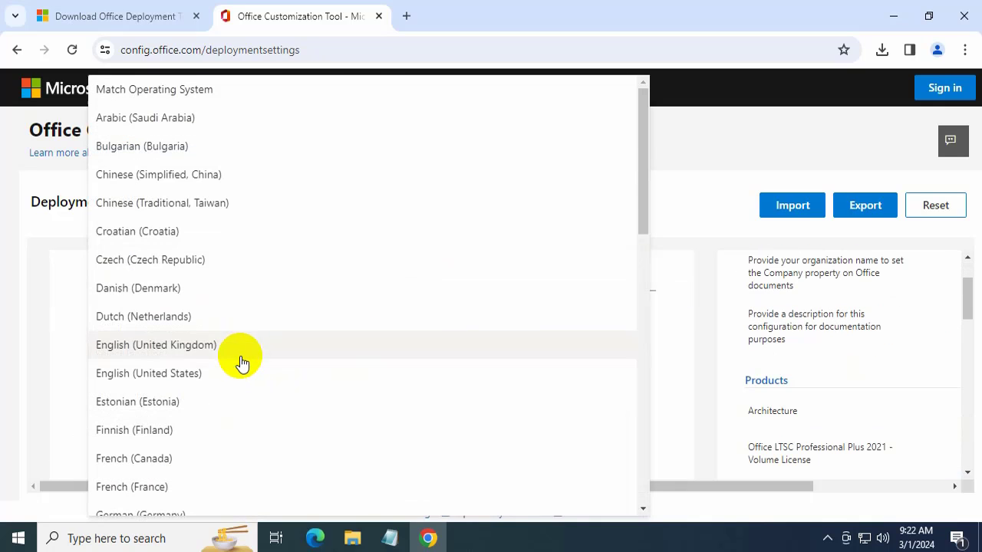
{"action": "left_click", "coordinate": [230, 375]}
{"action": "scroll", "coordinate": [304, 369], "scroll_direction": "down", "scroll_amount": 1}
{"action": "scroll", "coordinate": [304, 370], "scroll_direction": "down", "scroll_amount": 1}
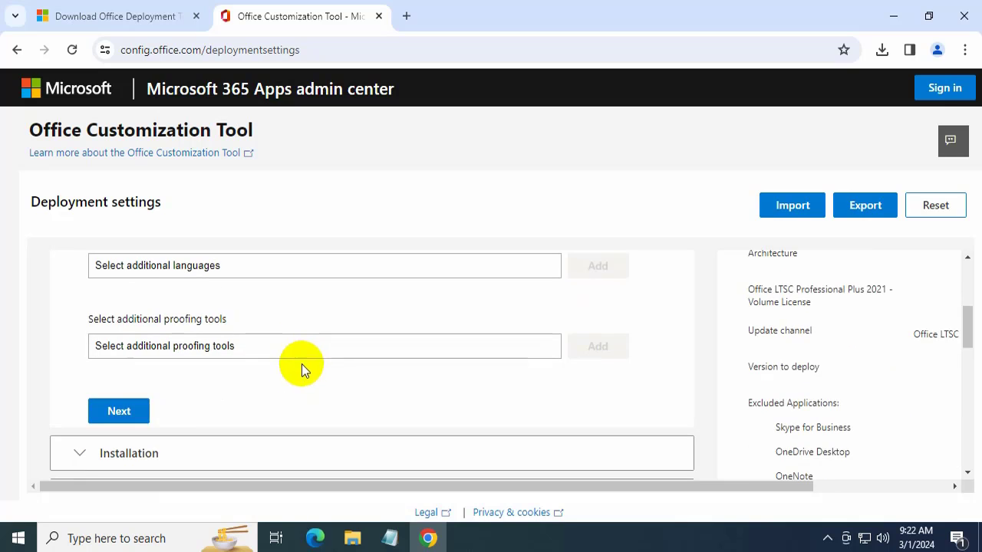
{"action": "left_click", "coordinate": [130, 412]}
Step: Keep the default options in the remaining deployment sections through application preferences and finish the configuration
{"action": "scroll", "coordinate": [171, 393], "scroll_direction": "down", "scroll_amount": 15}
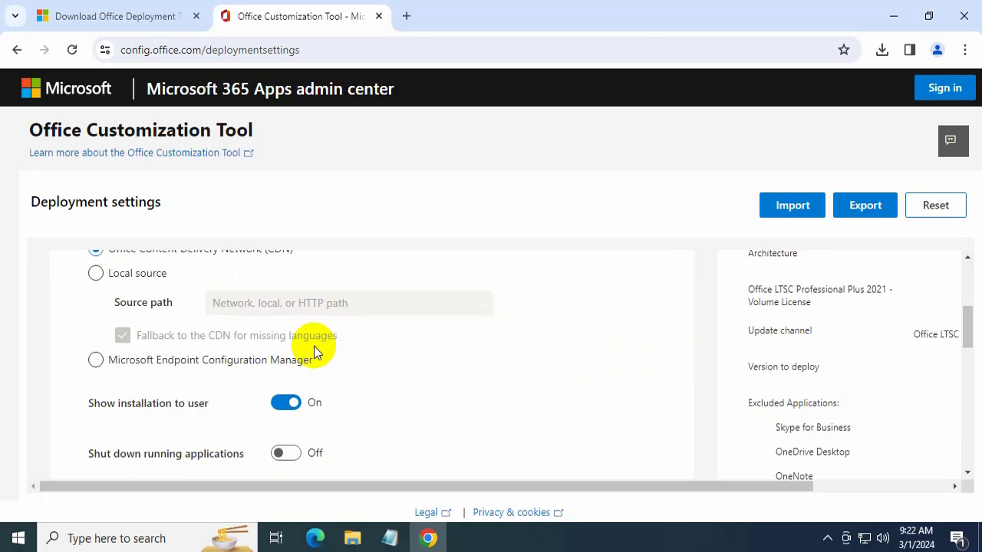
{"action": "scroll", "coordinate": [238, 372], "scroll_direction": "down", "scroll_amount": 1}
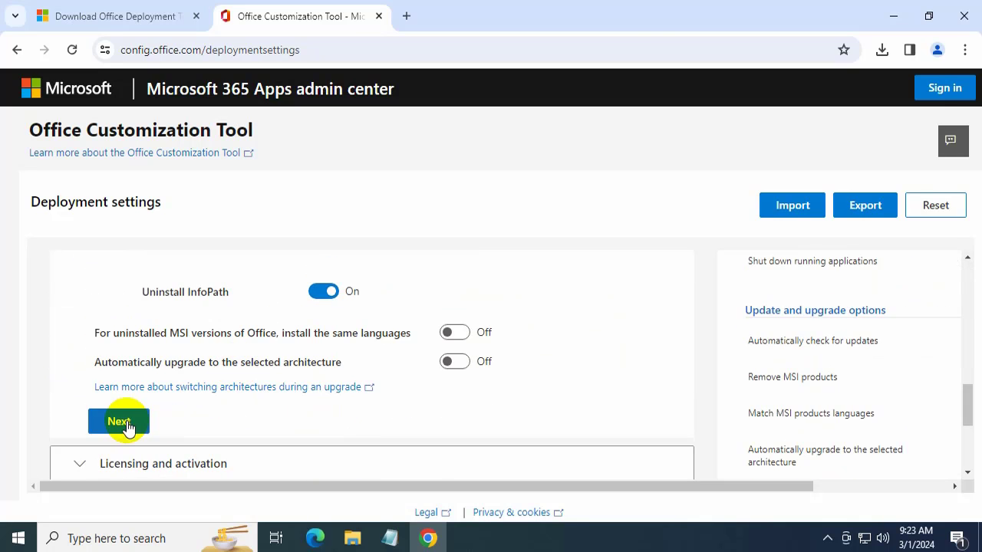
{"action": "left_click", "coordinate": [123, 421]}
{"action": "scroll", "coordinate": [359, 406], "scroll_direction": "down", "scroll_amount": 2}
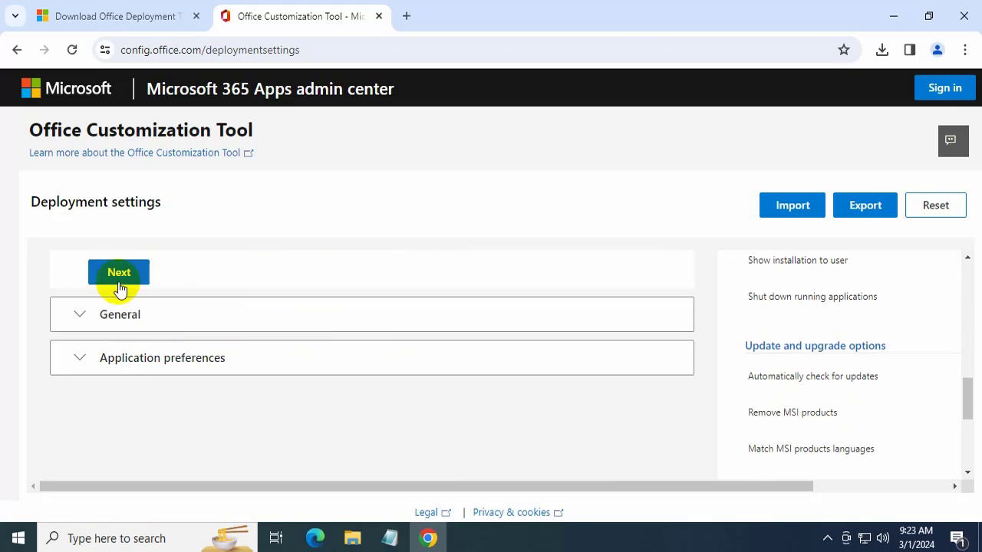
{"action": "left_click", "coordinate": [115, 273]}
{"action": "scroll", "coordinate": [537, 342], "scroll_direction": "down", "scroll_amount": 3}
{"action": "scroll", "coordinate": [460, 360], "scroll_direction": "down", "scroll_amount": 5}
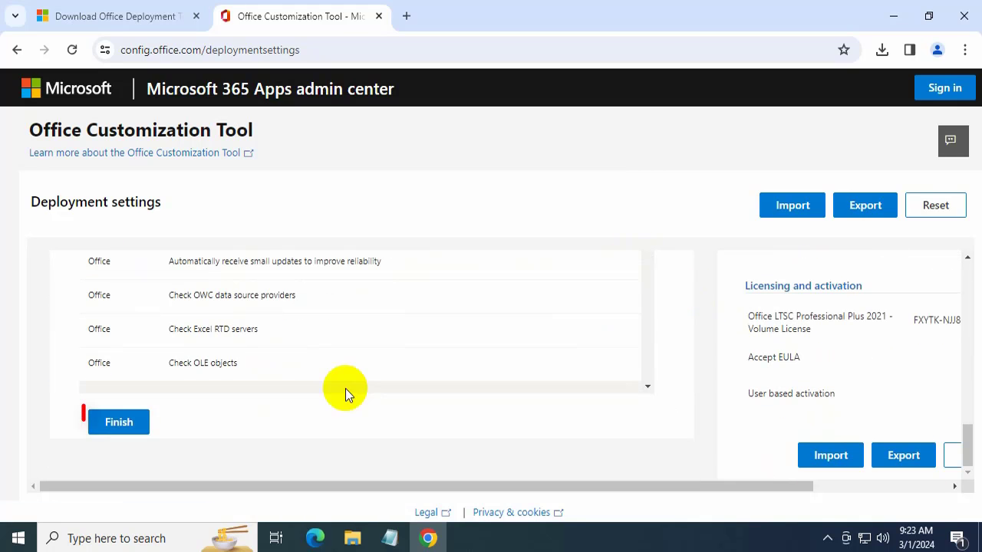
{"action": "left_click", "coordinate": [120, 421]}
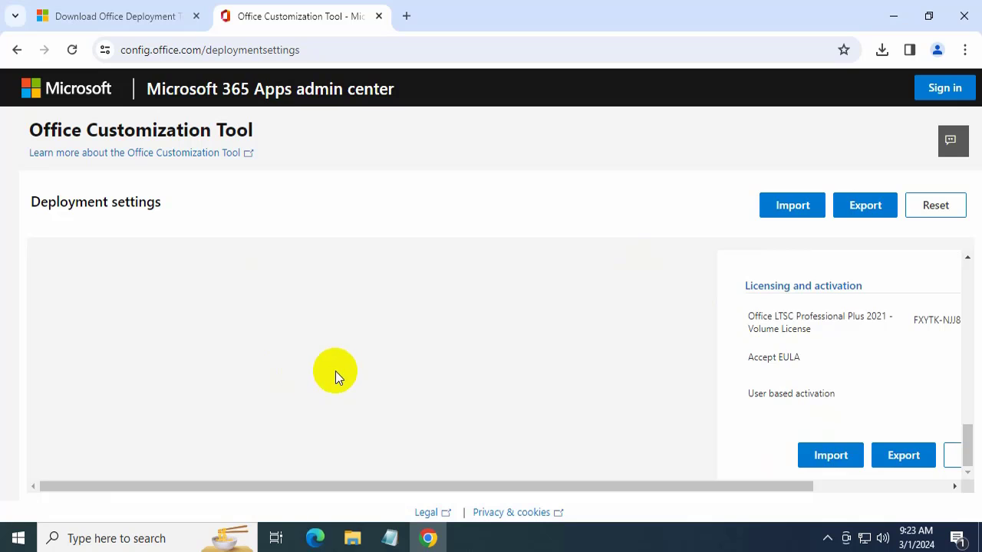
Step: Review the licensing and activation entries in the deployment configuration summary
{"action": "scroll", "coordinate": [560, 347], "scroll_direction": "up", "scroll_amount": 1}
{"action": "scroll", "coordinate": [579, 343], "scroll_direction": "down", "scroll_amount": 1}
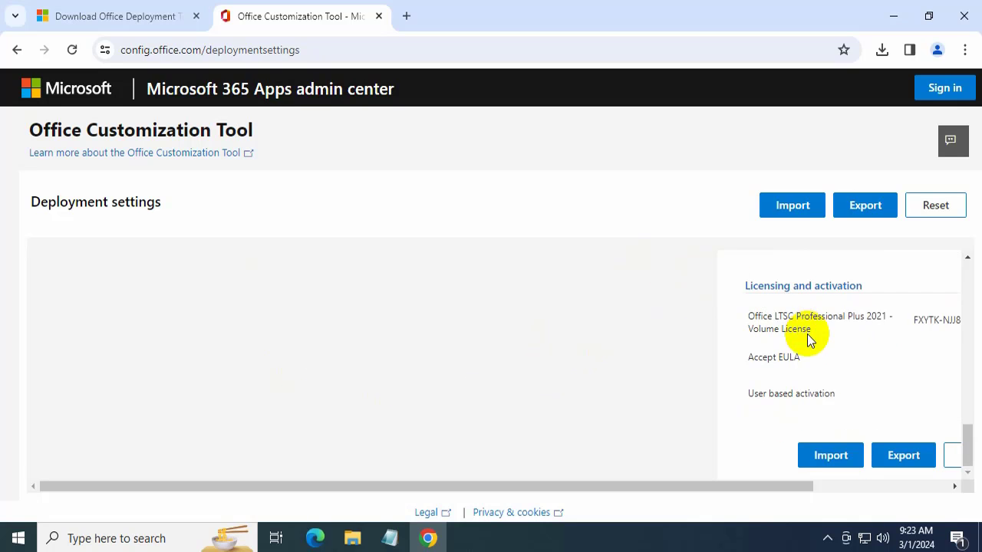
{"action": "scroll", "coordinate": [851, 364], "scroll_direction": "up", "scroll_amount": 1}
{"action": "scroll", "coordinate": [848, 369], "scroll_direction": "down", "scroll_amount": 1}
{"action": "left_click_drag", "start_coordinate": [623, 488], "coordinate": [688, 491]}
{"action": "scroll", "coordinate": [897, 367], "scroll_direction": "up", "scroll_amount": 1}
{"action": "scroll", "coordinate": [897, 367], "scroll_direction": "down", "scroll_amount": 1}
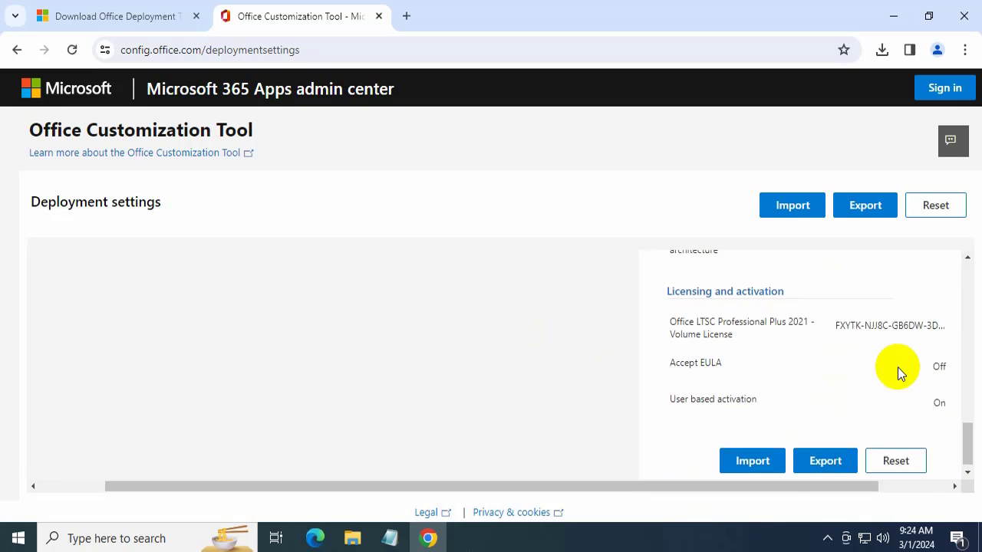
Step: Export the configuration as Configuration, keeping the current default file format settings and accepting the license agreement
{"action": "left_click", "coordinate": [864, 209]}
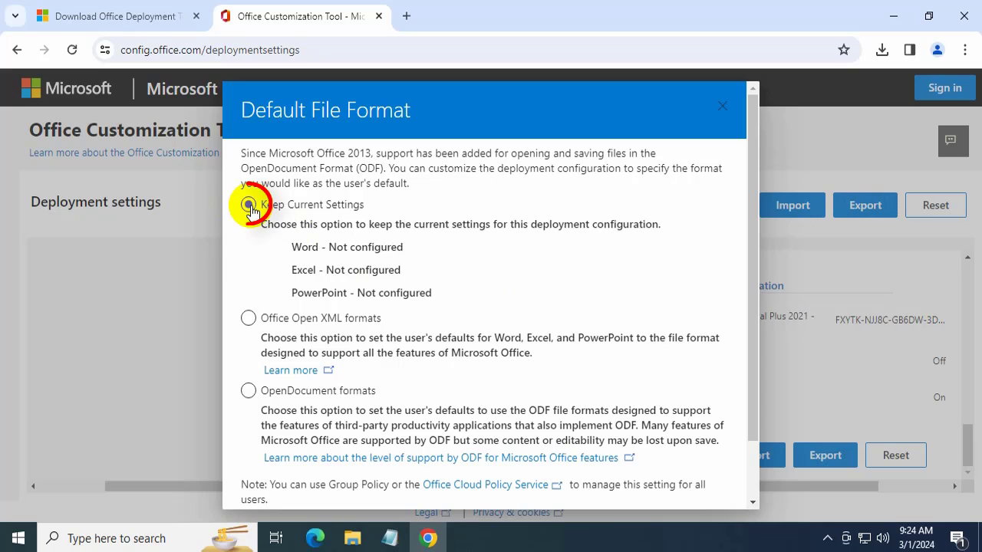
{"action": "left_click", "coordinate": [249, 205]}
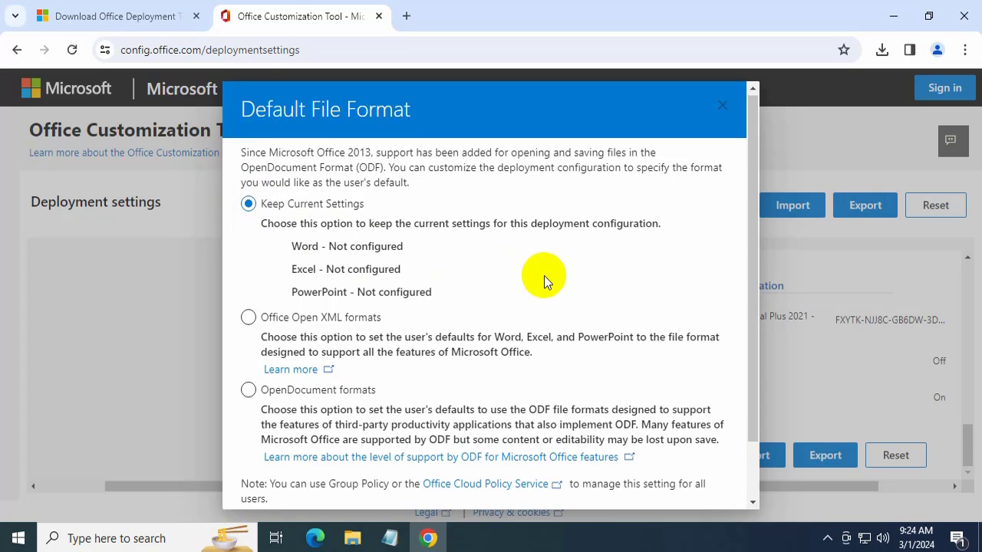
{"action": "scroll", "coordinate": [545, 278], "scroll_direction": "down", "scroll_amount": 2}
{"action": "left_click", "coordinate": [695, 481]}
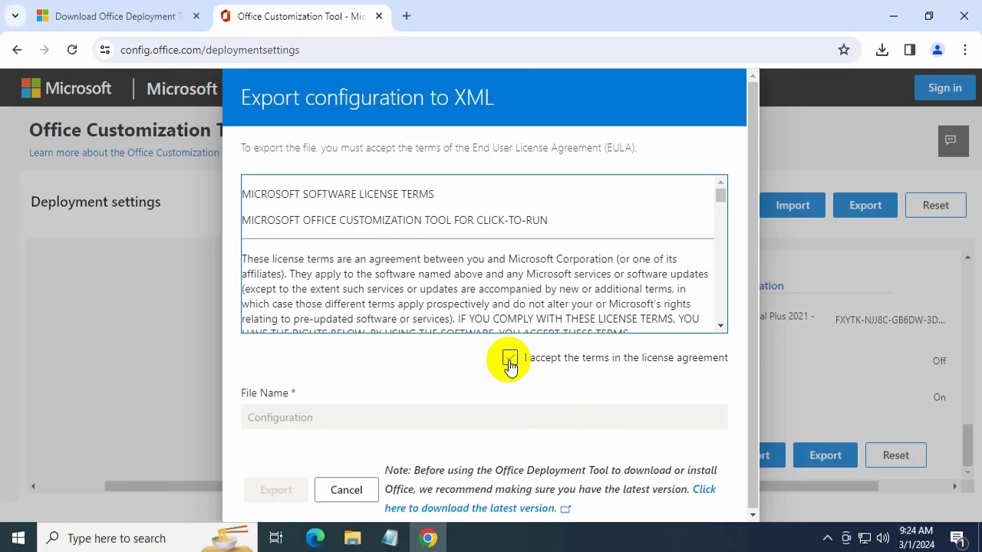
{"action": "left_click", "coordinate": [510, 360]}
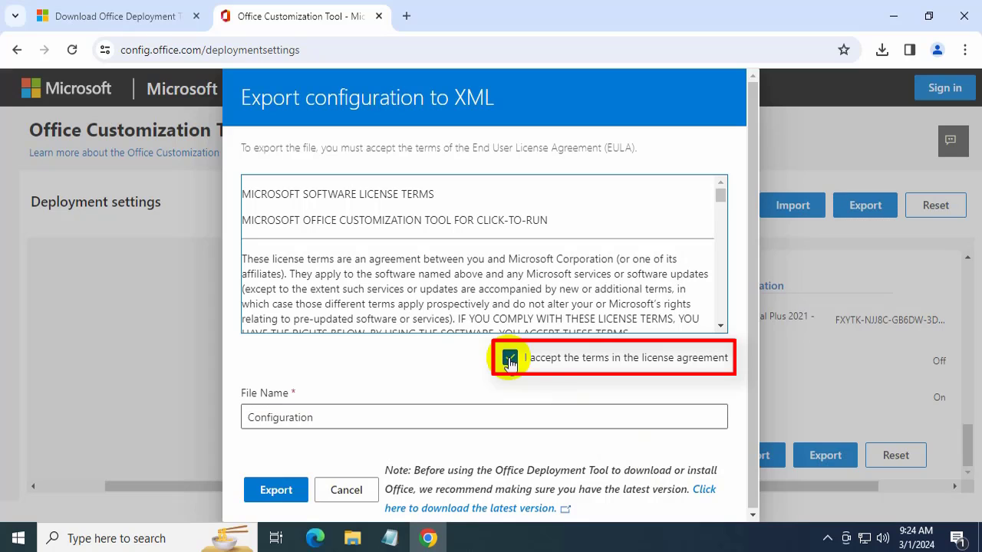
{"action": "left_click", "coordinate": [276, 491]}
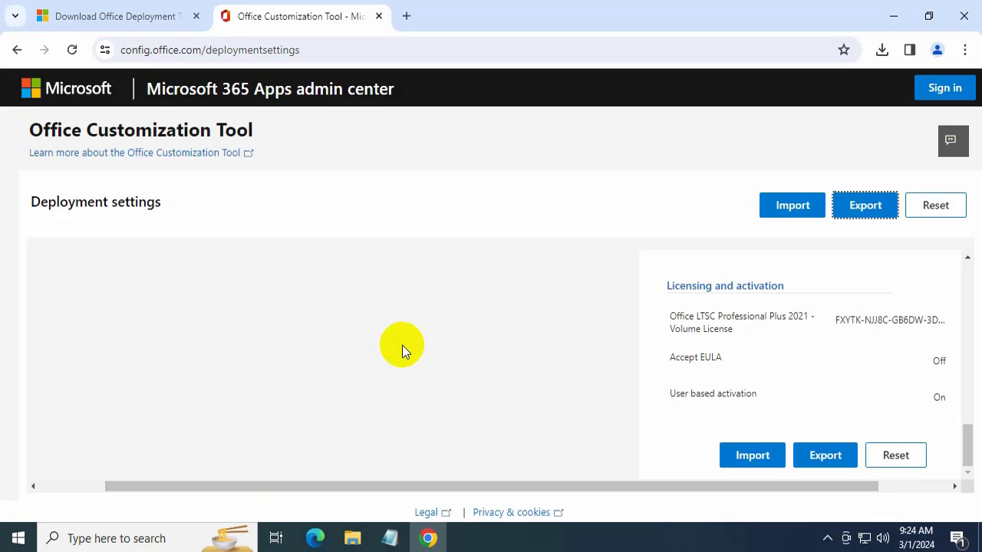
Step: Switch to File Explorer and show the Downloads folder containing the exported configuration and the deployment tool
{"action": "left_click", "coordinate": [892, 16]}
{"action": "left_click", "coordinate": [352, 539]}
{"action": "left_click", "coordinate": [261, 163]}
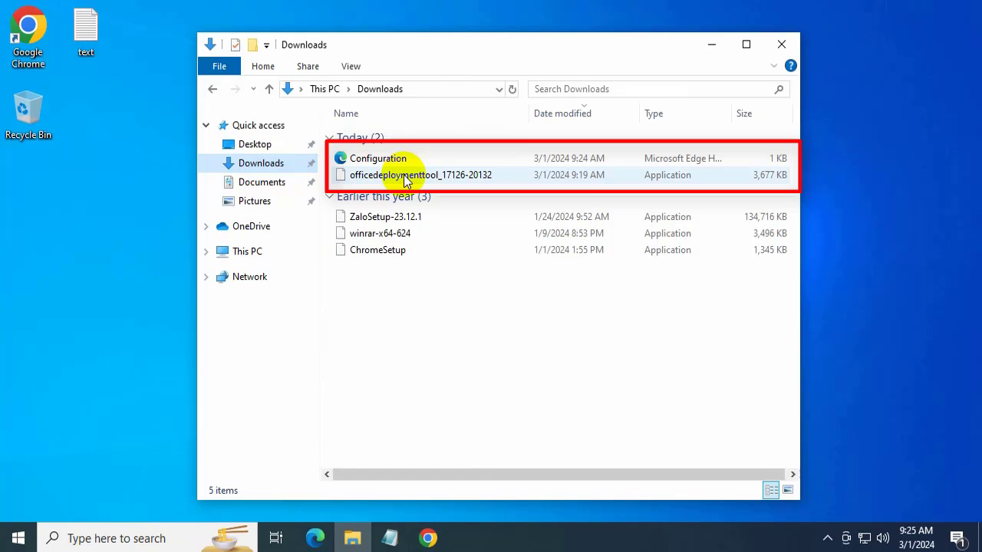
Step: Create a folder named office 2021 on Local Disk (C:)
{"action": "left_click", "coordinate": [258, 253]}
{"action": "double_click", "coordinate": [407, 359]}
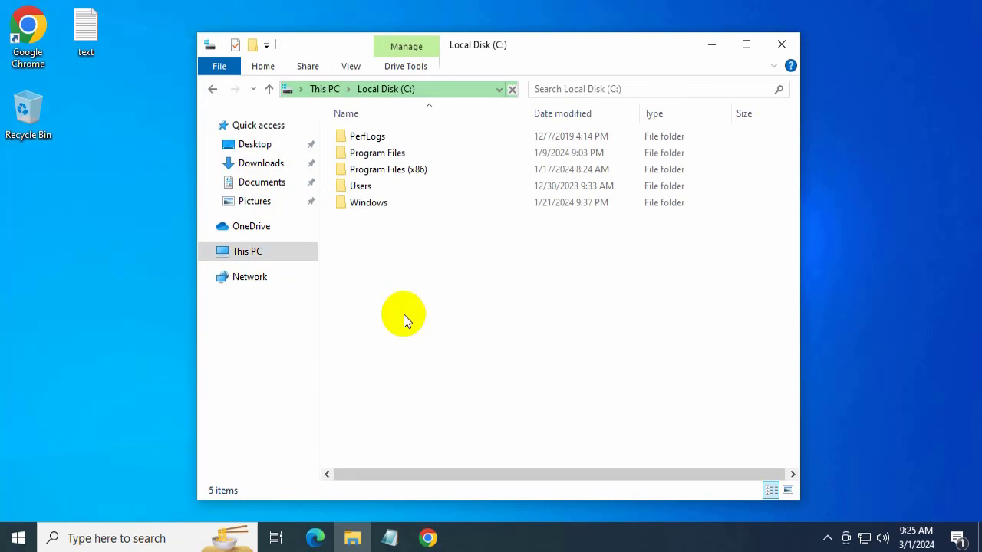
{"action": "right_click", "coordinate": [383, 247]}
{"action": "mouse_move", "coordinate": [486, 418]}
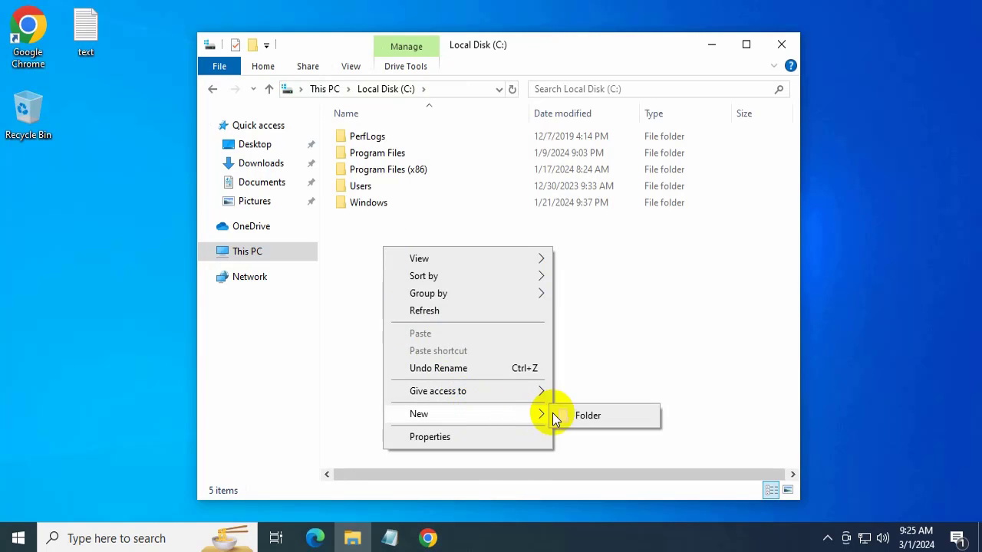
{"action": "left_click", "coordinate": [560, 415]}
{"action": "type", "text": "office 2021"}
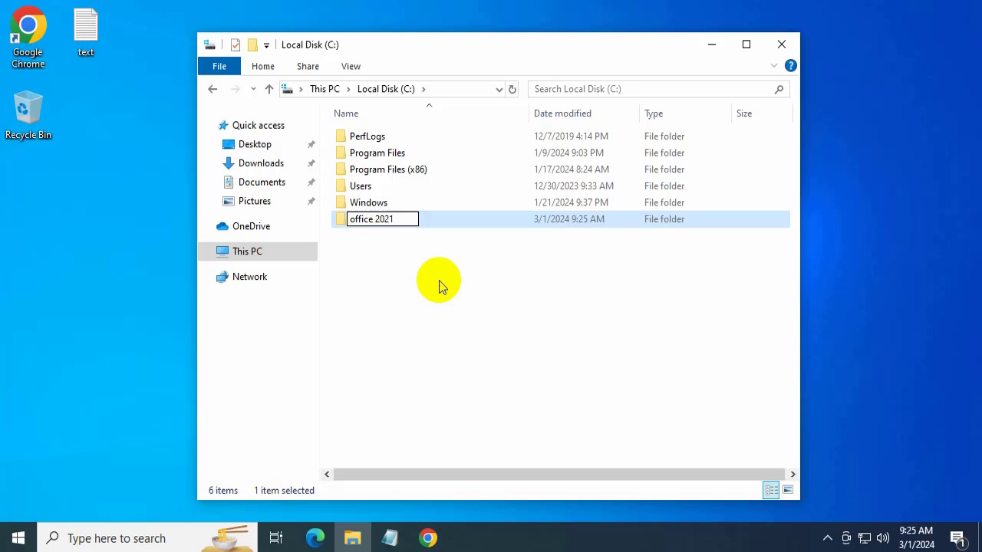
{"action": "key", "text": "Return"}
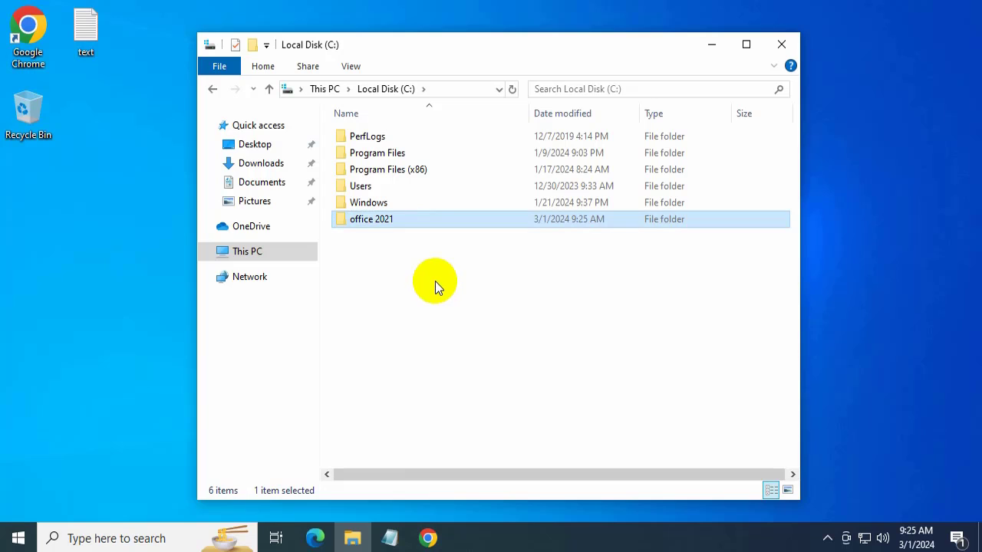
{"action": "left_click", "coordinate": [265, 164]}
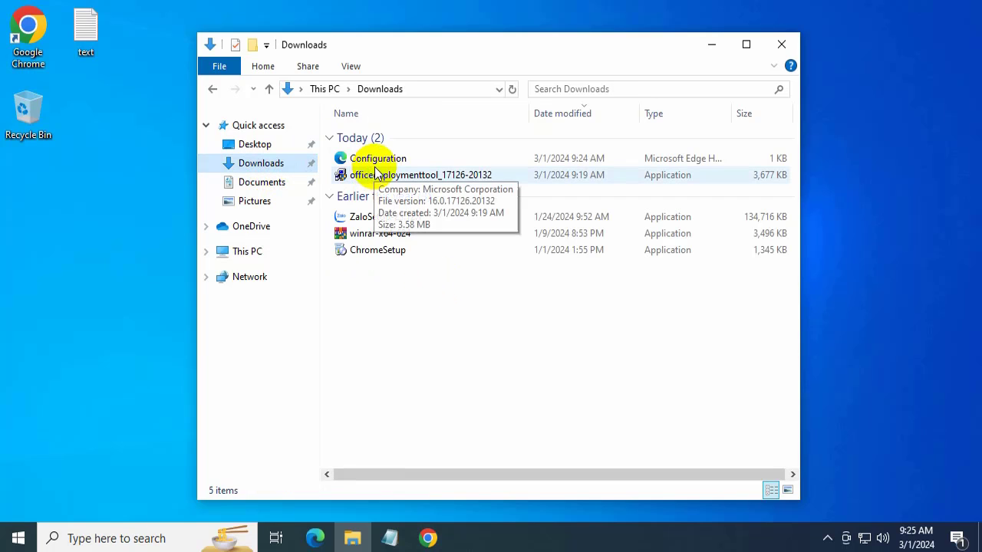
{"action": "left_click", "coordinate": [359, 160]}
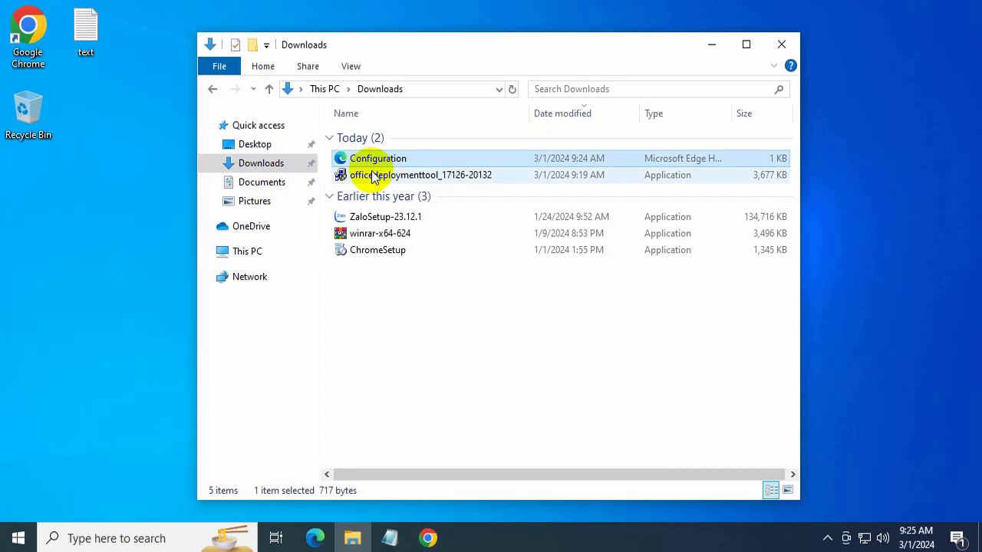
{"action": "left_click", "coordinate": [375, 177], "text": "ctrl"}
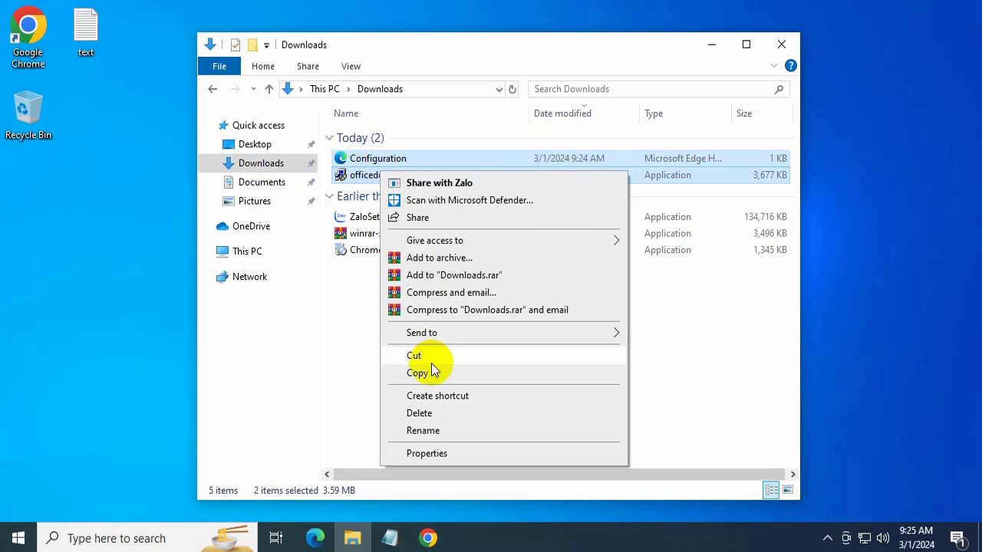
{"action": "left_click", "coordinate": [432, 356]}
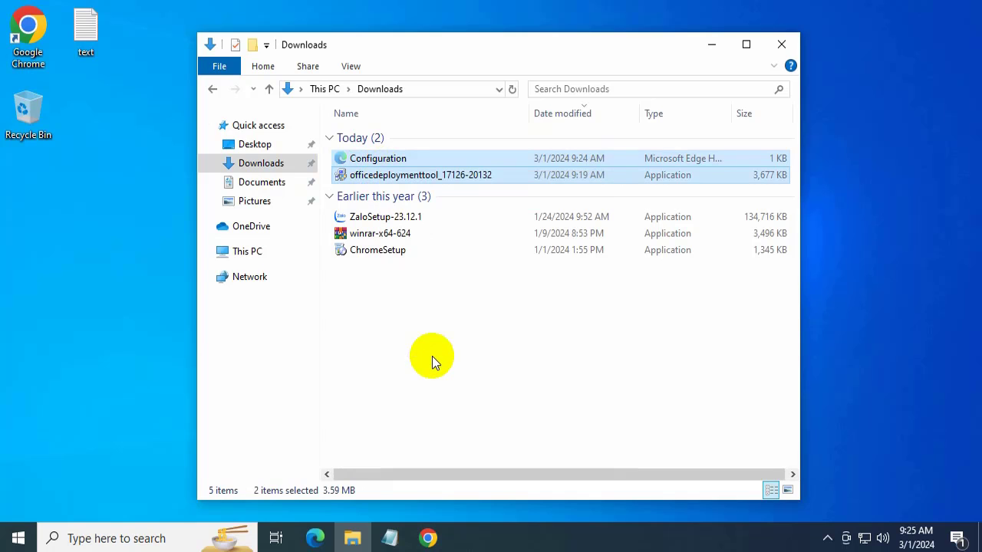
{"action": "left_click", "coordinate": [265, 250]}
{"action": "left_click", "coordinate": [419, 355]}
{"action": "double_click", "coordinate": [419, 355]}
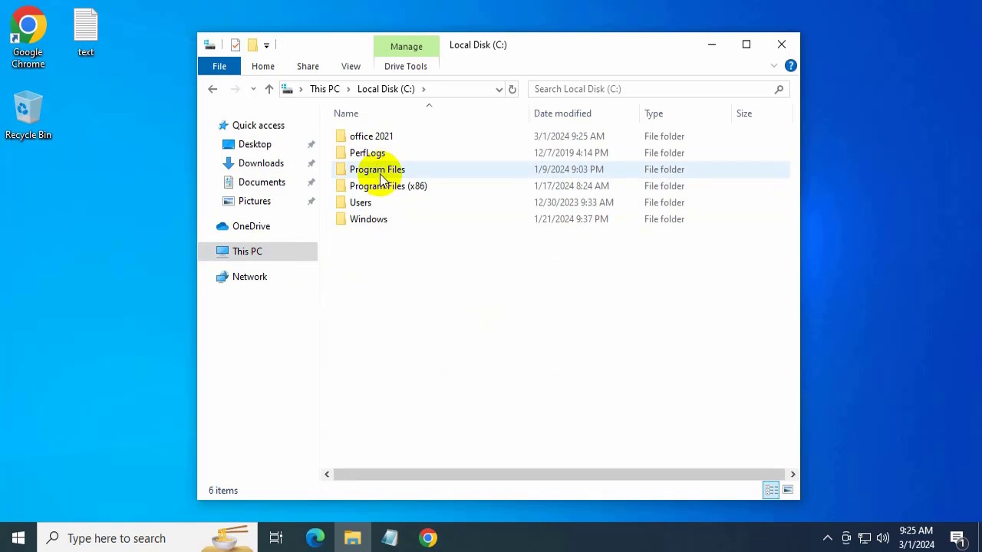
{"action": "double_click", "coordinate": [381, 136]}
{"action": "right_click", "coordinate": [389, 178]}
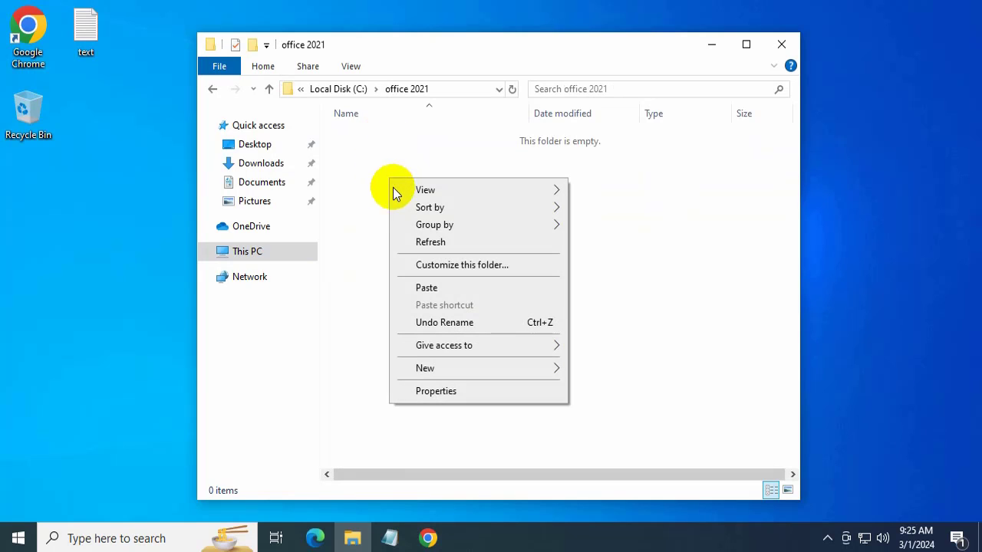
{"action": "left_click", "coordinate": [427, 288]}
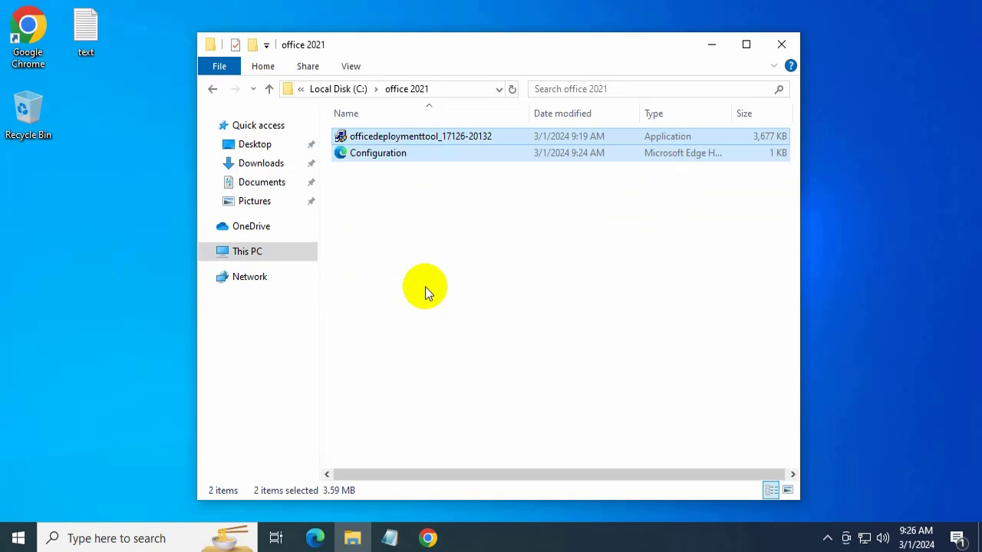
{"action": "left_click", "coordinate": [425, 286]}
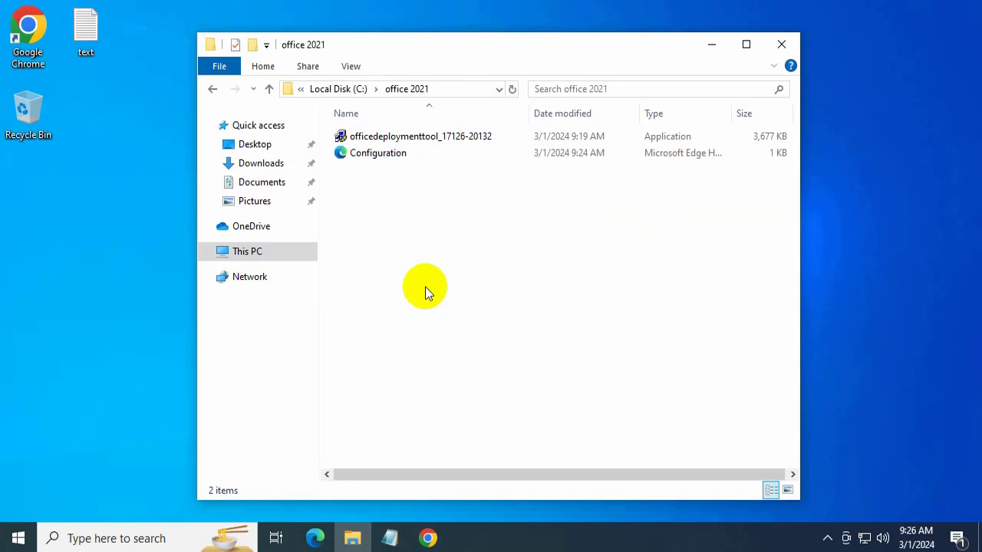
{"action": "left_click", "coordinate": [418, 138]}
{"action": "right_click", "coordinate": [418, 138]}
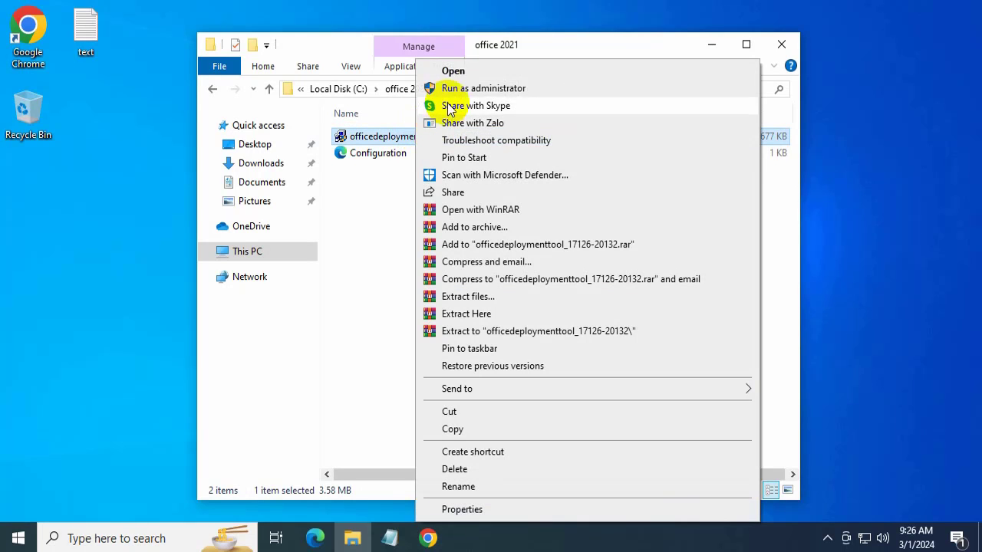
{"action": "left_click", "coordinate": [452, 90]}
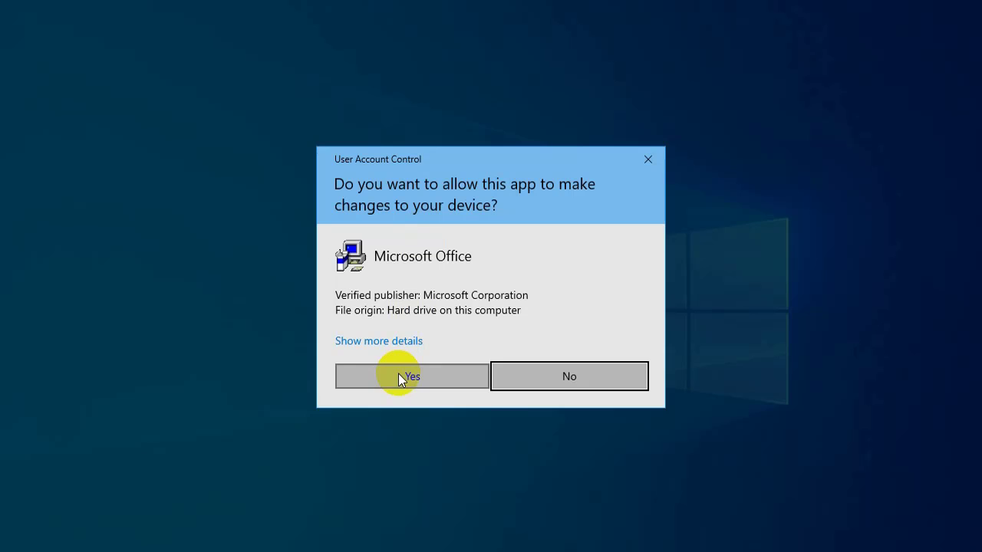
{"action": "left_click", "coordinate": [398, 374]}
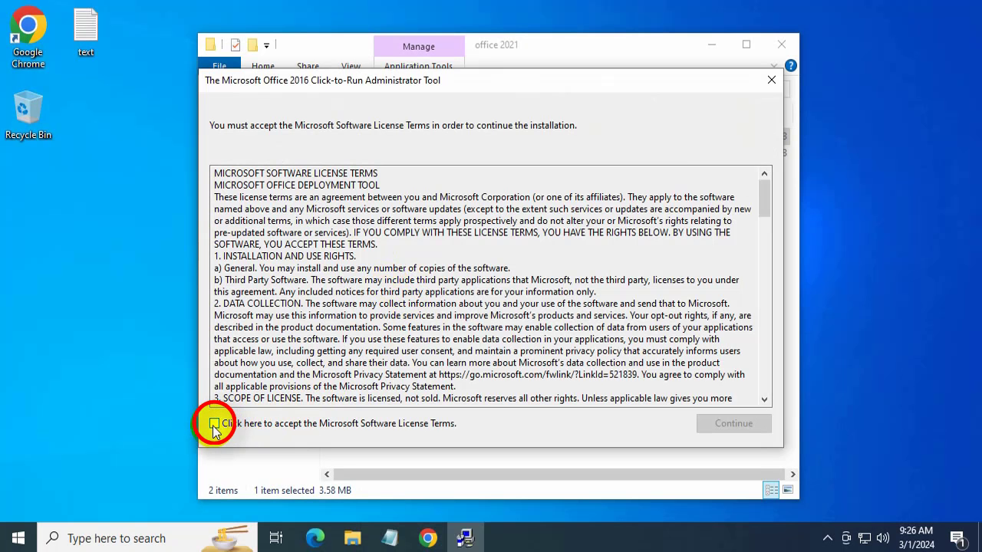
{"action": "left_click", "coordinate": [214, 424]}
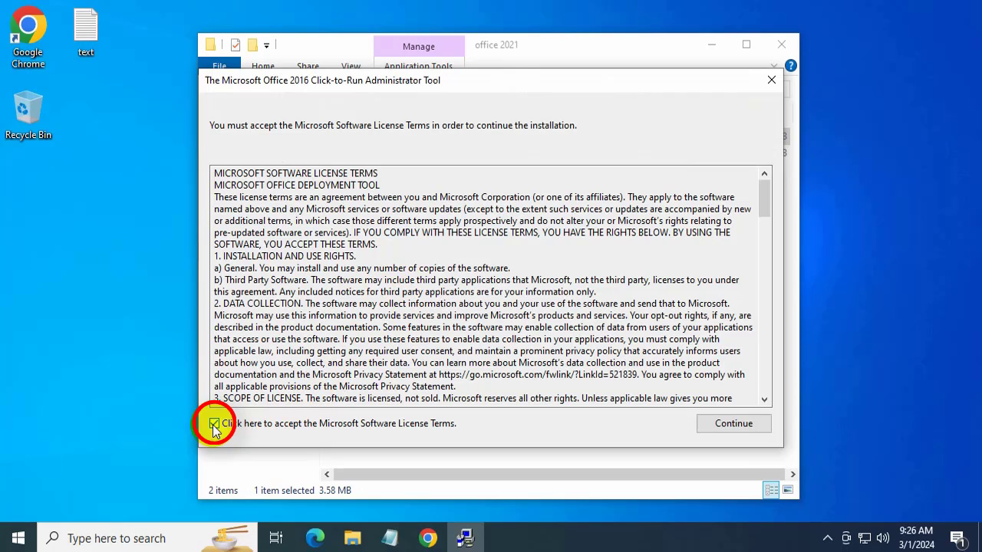
{"action": "left_click", "coordinate": [732, 425]}
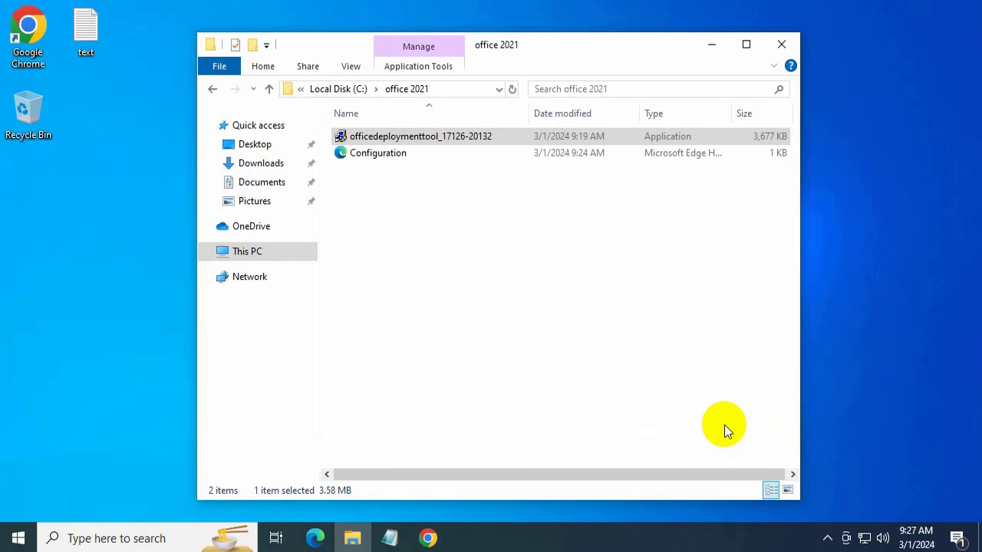
Step: Extract the deployment tool's files into the office 2021 folder on Local Disk (C:) and dismiss the completion dialog
{"action": "left_click", "coordinate": [433, 258]}
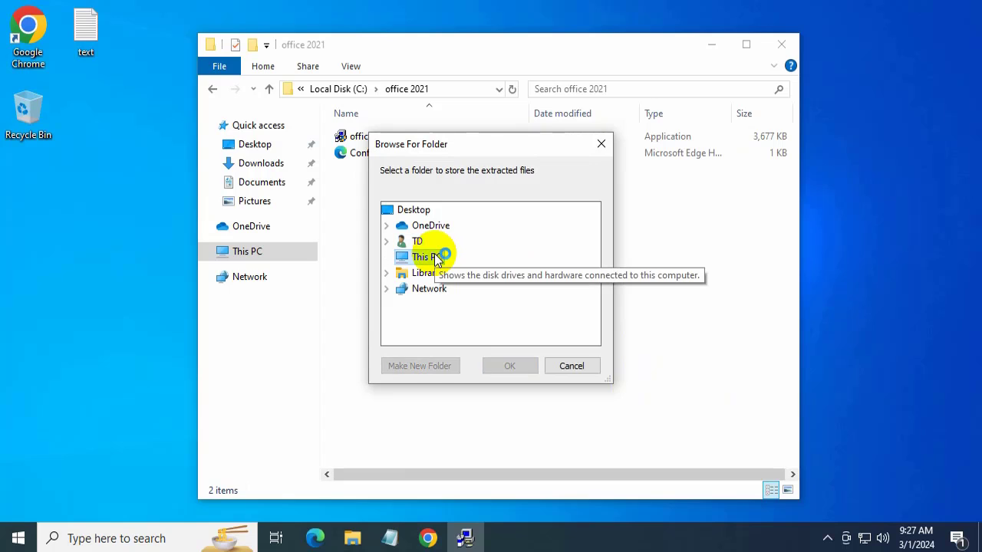
{"action": "scroll", "coordinate": [469, 266], "scroll_direction": "down", "scroll_amount": 2}
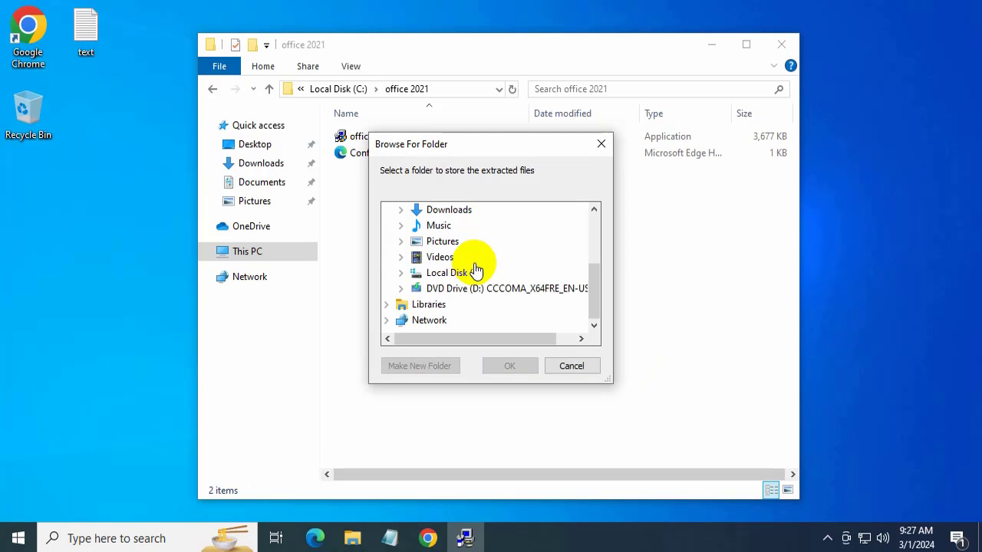
{"action": "left_click", "coordinate": [469, 272]}
{"action": "left_click", "coordinate": [467, 243]}
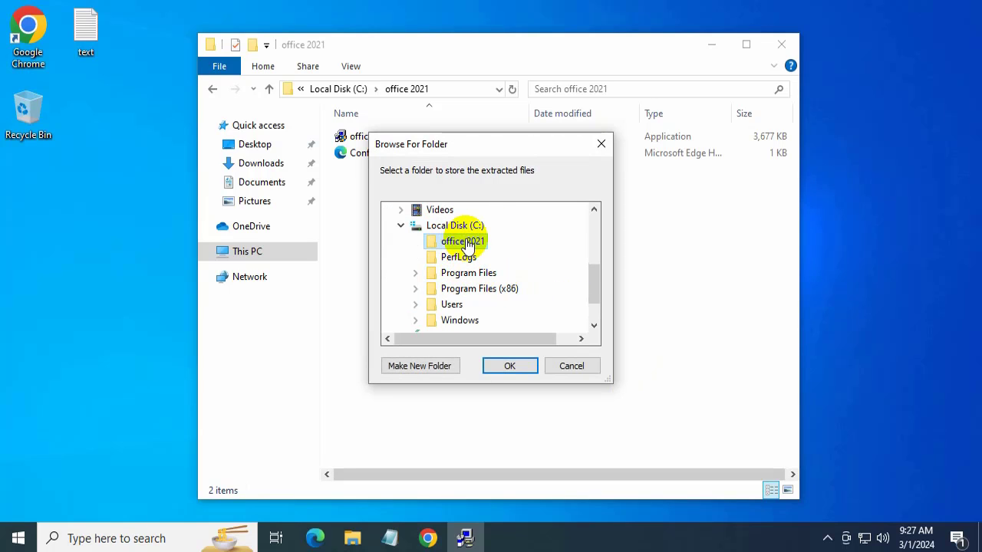
{"action": "left_click", "coordinate": [508, 368]}
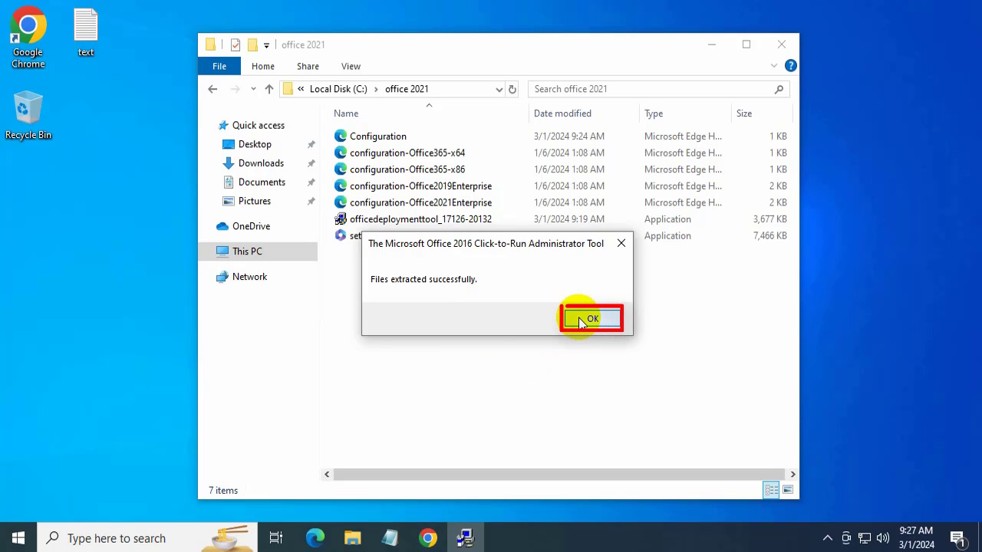
{"action": "left_click", "coordinate": [579, 317]}
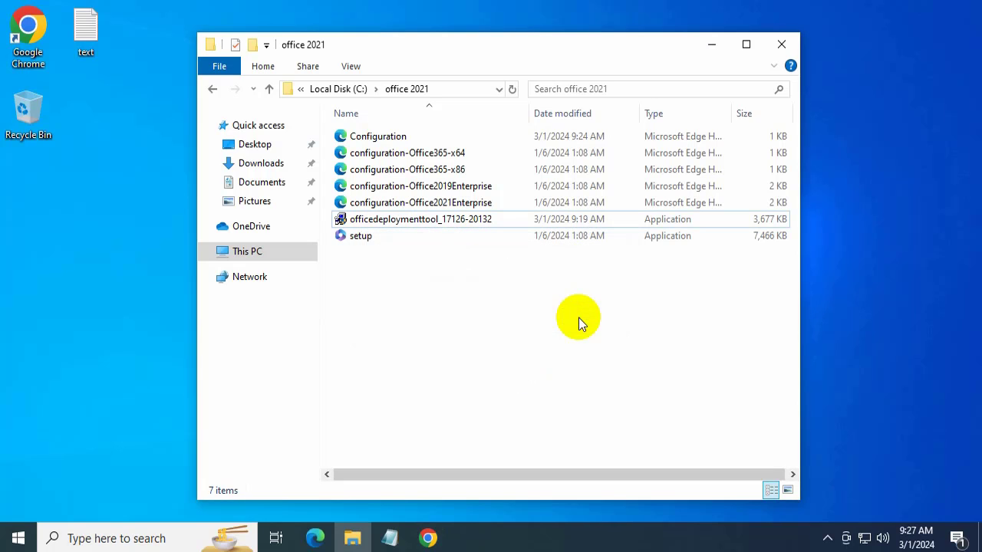
Step: Minimize the office 2021 folder window, then find Command Prompt with cmd and run it as administrator, allowing it to make changes
{"action": "left_click", "coordinate": [711, 44]}
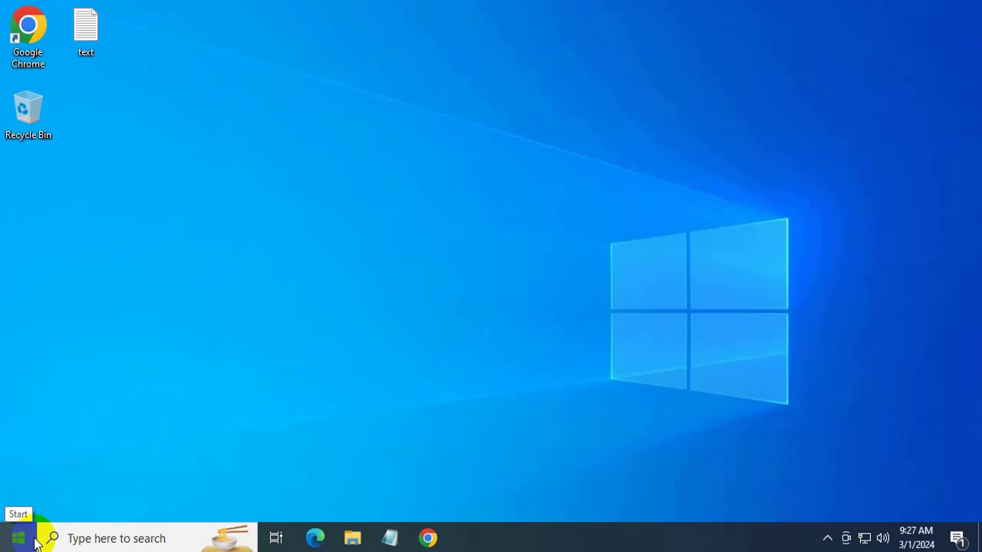
{"action": "left_click", "coordinate": [65, 539]}
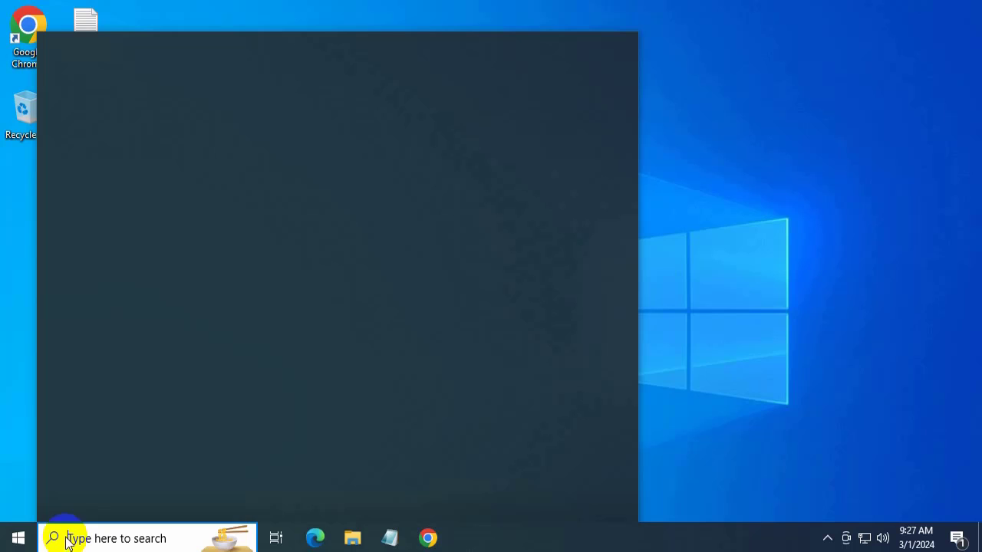
{"action": "type", "text": "c"}
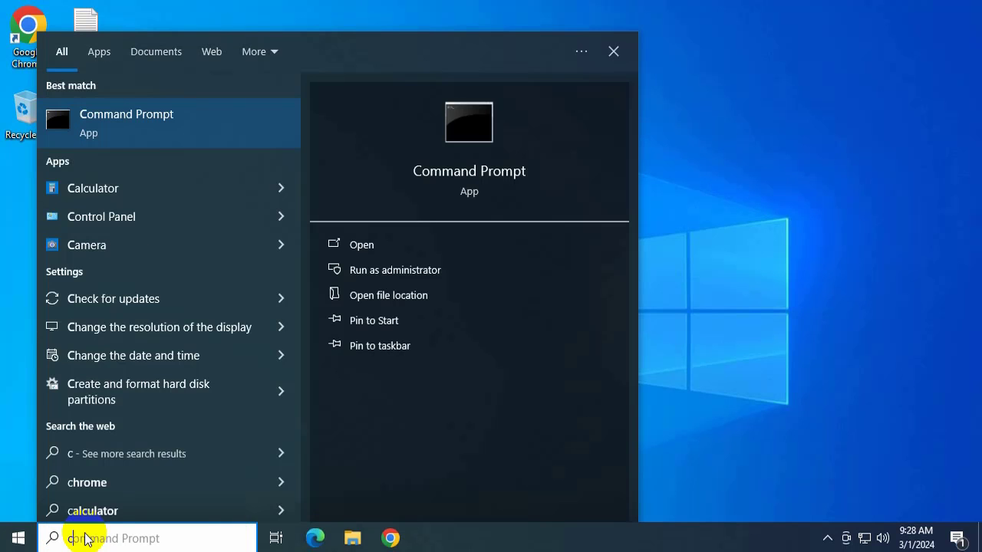
{"action": "type", "text": "md"}
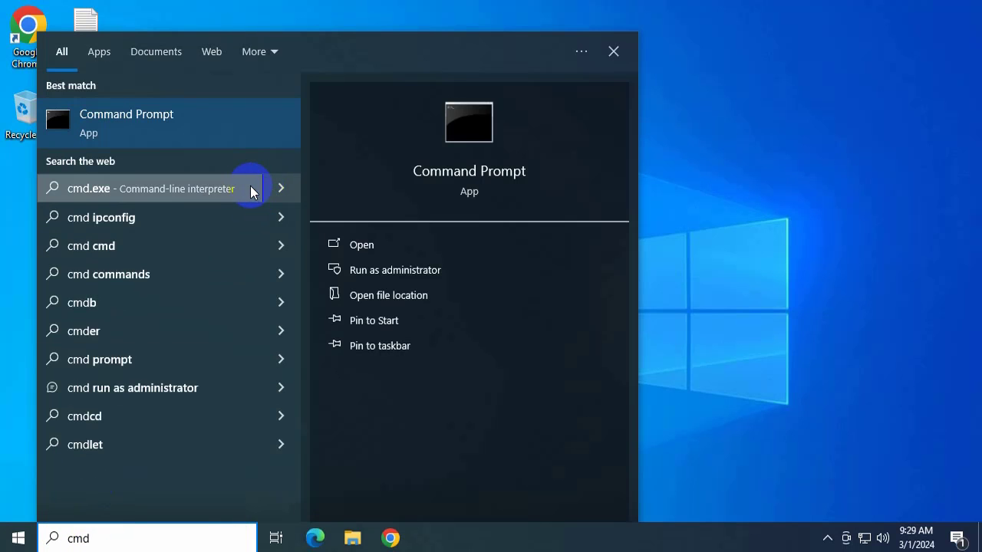
{"action": "right_click", "coordinate": [253, 135]}
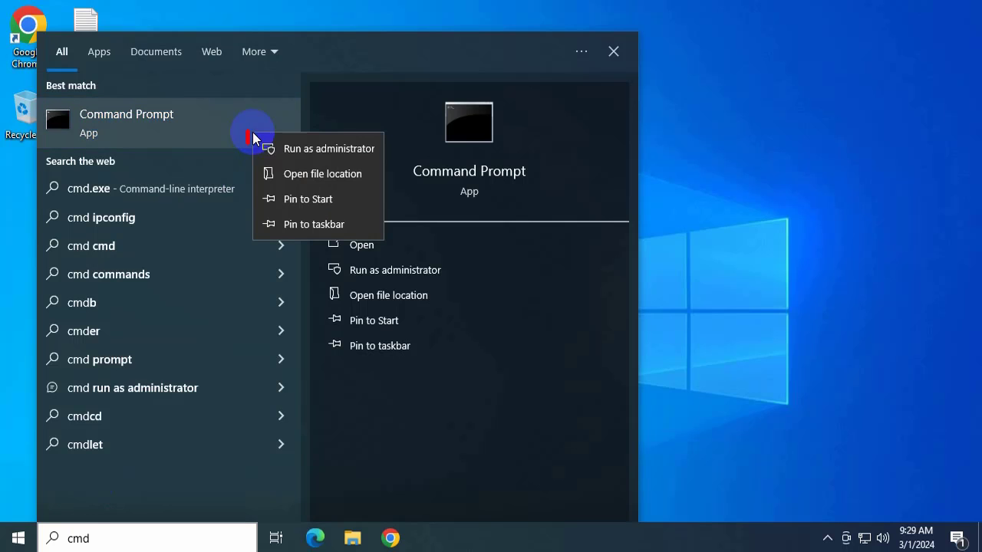
{"action": "left_click", "coordinate": [282, 147]}
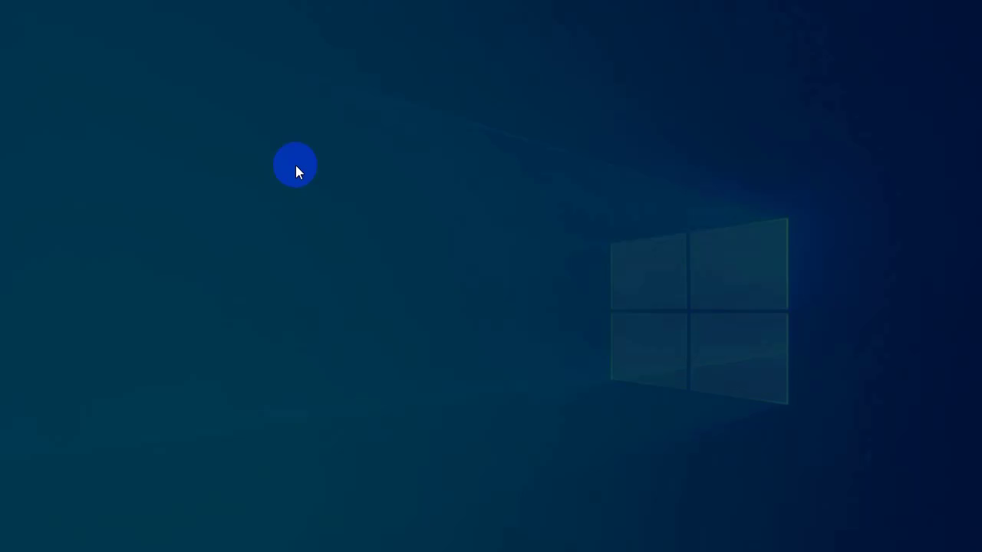
{"action": "left_click", "coordinate": [376, 370]}
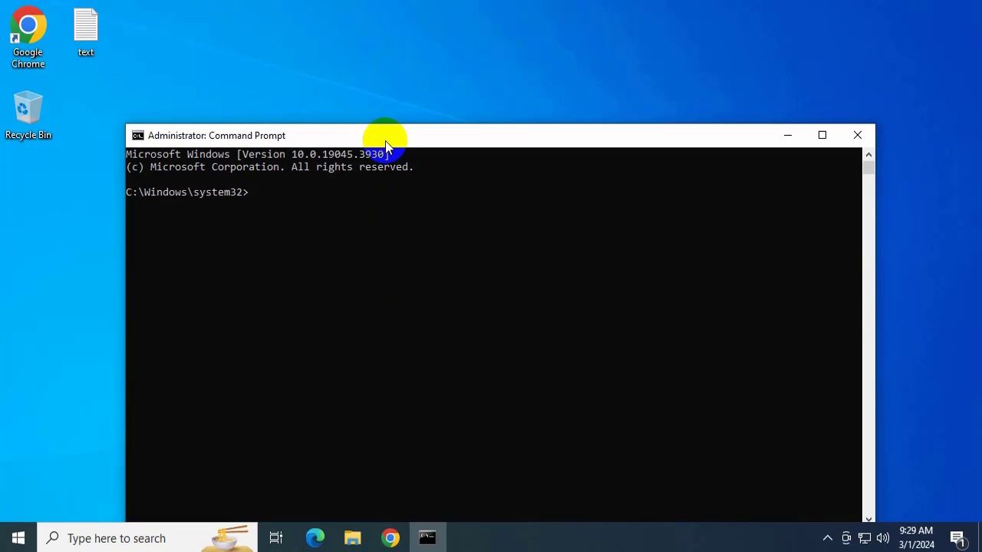
Step: Move the Command Prompt window higher on the desktop and change the working directory with cd c:\office 2021
{"action": "left_click_drag", "start_coordinate": [385, 141], "coordinate": [386, 76]}
{"action": "left_click", "coordinate": [323, 130]}
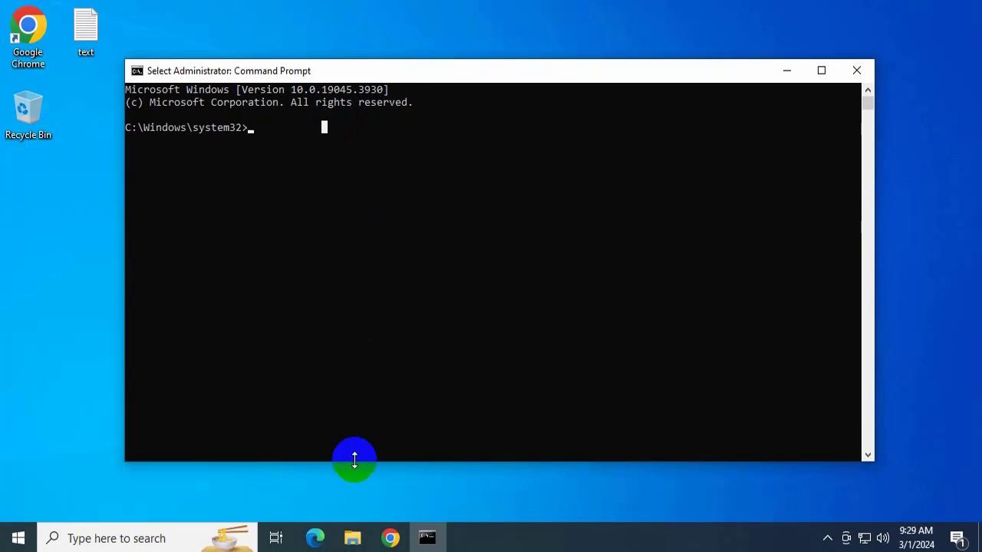
{"action": "type", "text": "cd c:\\"}
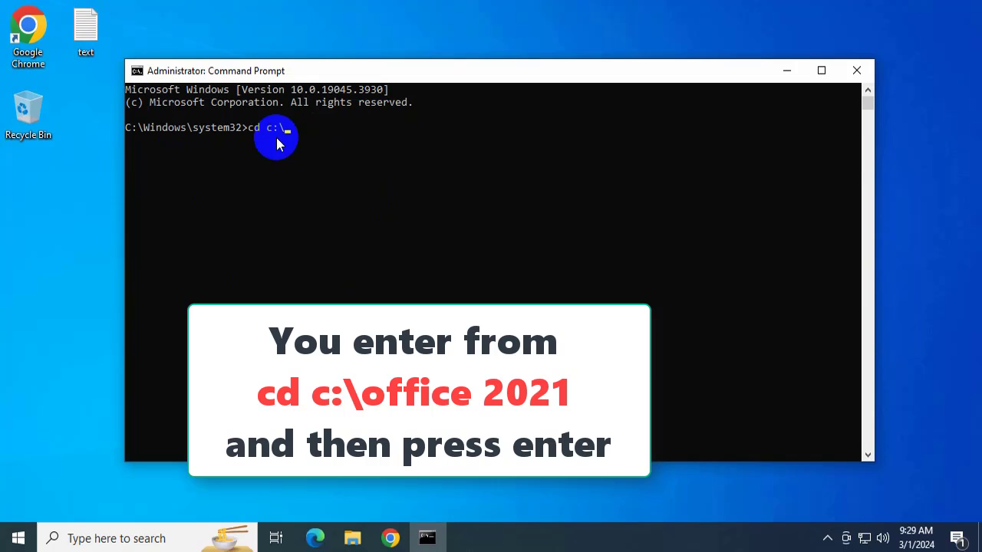
{"action": "type", "text": "office 2021"}
{"action": "key", "text": "Return"}
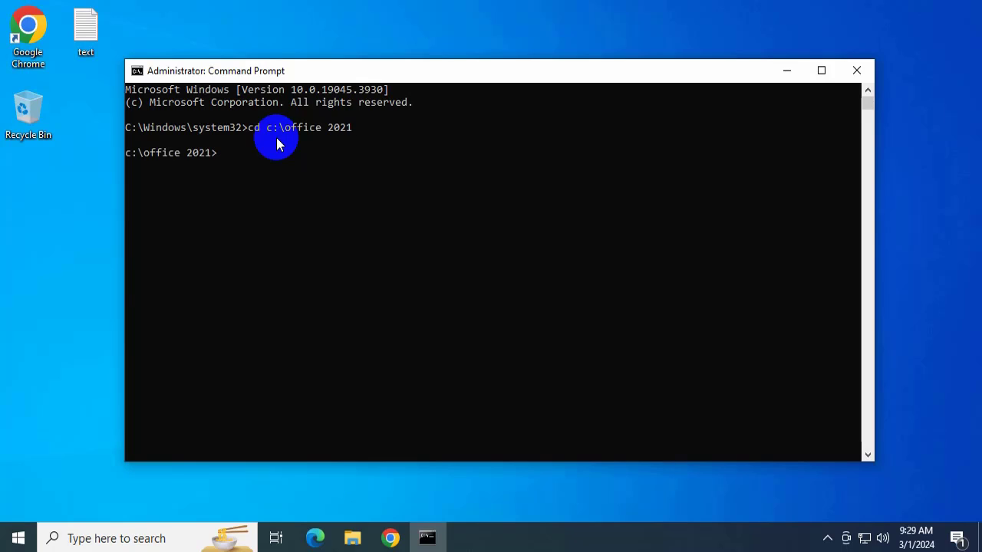
Step: Consult the desktop text note for the setup command and try to run setup.exxe /configure configuration.xxml in Command Prompt
{"action": "left_click", "coordinate": [87, 46]}
{"action": "double_click", "coordinate": [88, 46]}
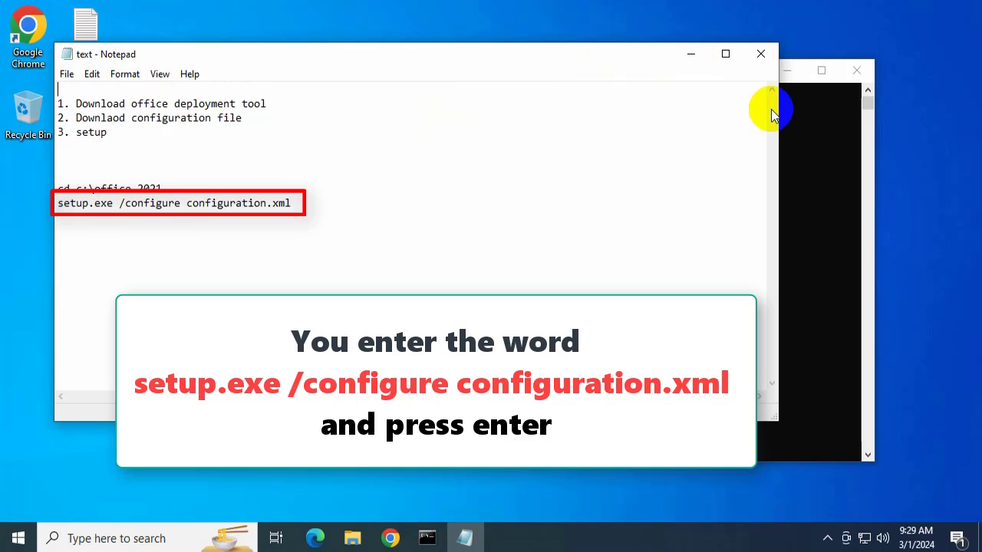
{"action": "left_click", "coordinate": [690, 54]}
{"action": "type", "text": "setup.e"}
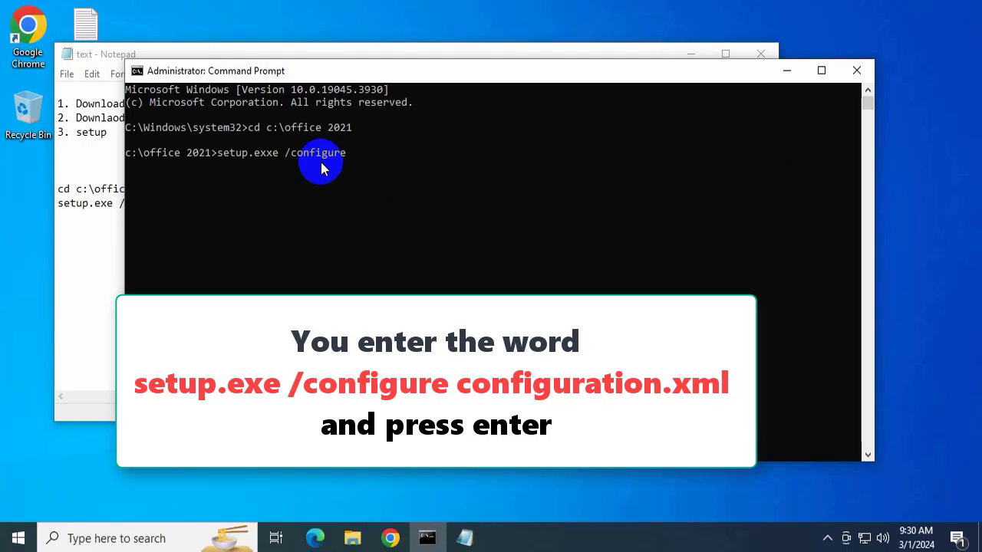
{"action": "type", "text": "configuration.xxml"}
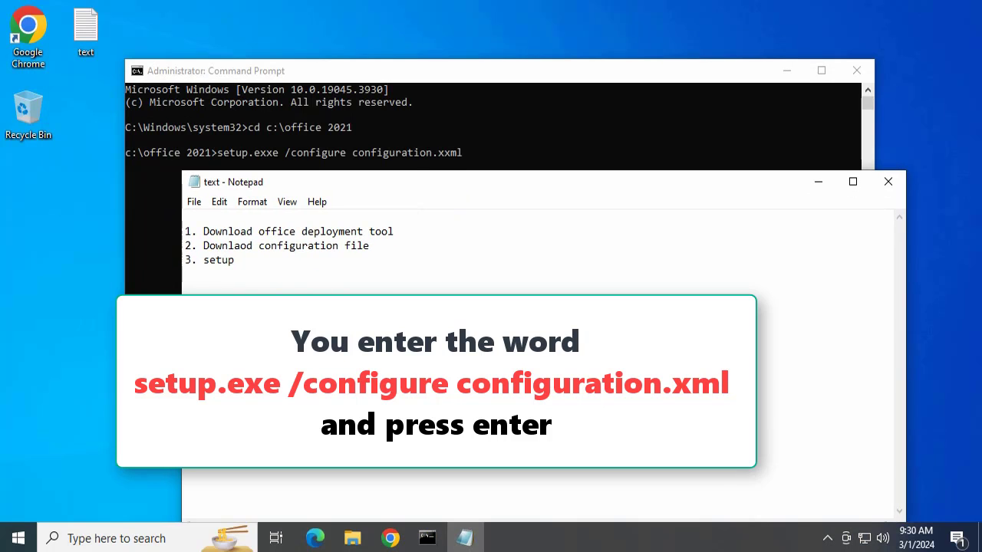
{"action": "left_click", "coordinate": [557, 167]}
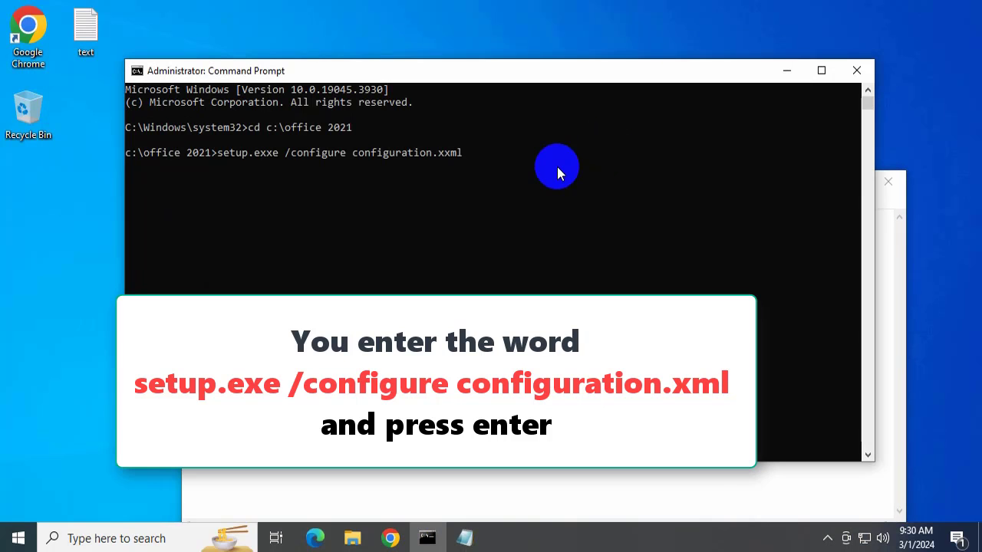
{"action": "key", "text": "Return"}
Step: Run setup.exe /configure configuration.xml from c:\office 2021 and minimize the Notepad and Command Prompt windows
{"action": "type", "text": "setup.exe /configu"}
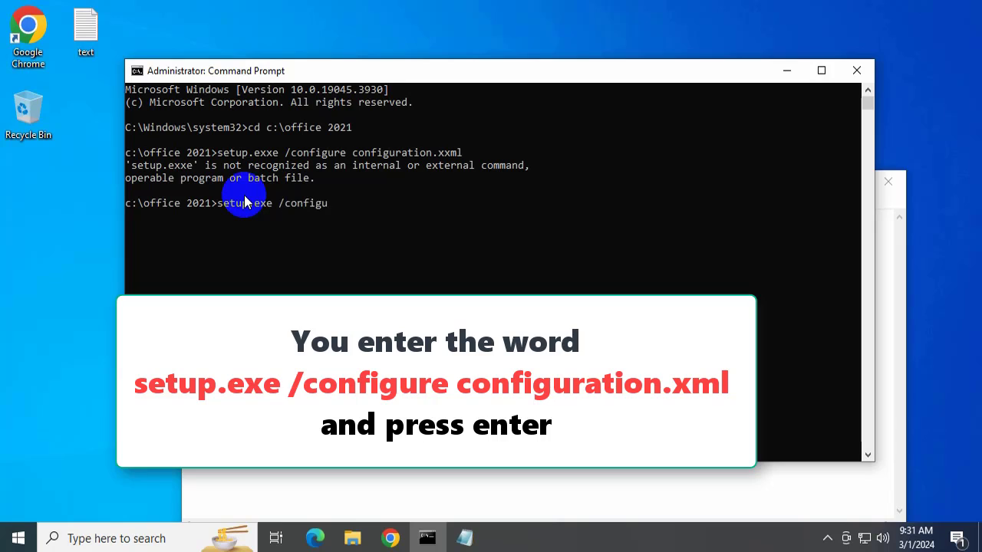
{"action": "type", "text": "re configuration.xm"}
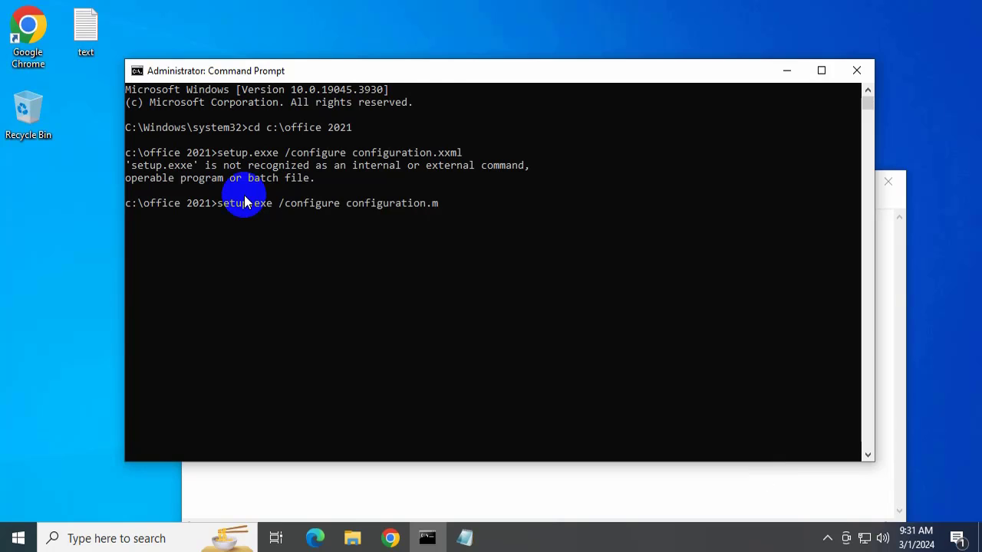
{"action": "key", "text": "BackSpace"}
{"action": "type", "text": "xml"}
{"action": "key", "text": "Return"}
{"action": "left_click", "coordinate": [499, 479]}
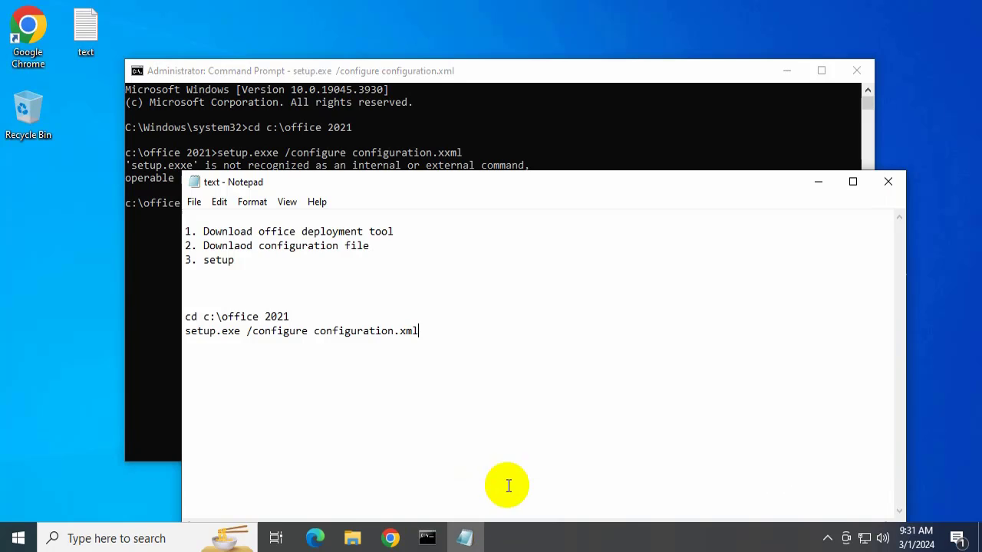
{"action": "left_click", "coordinate": [815, 186]}
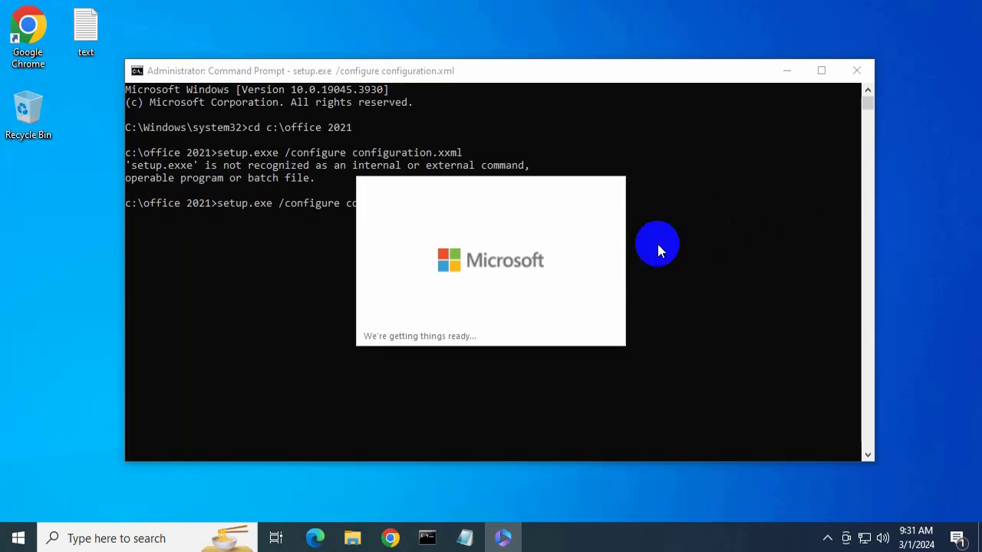
{"action": "left_click", "coordinate": [789, 71]}
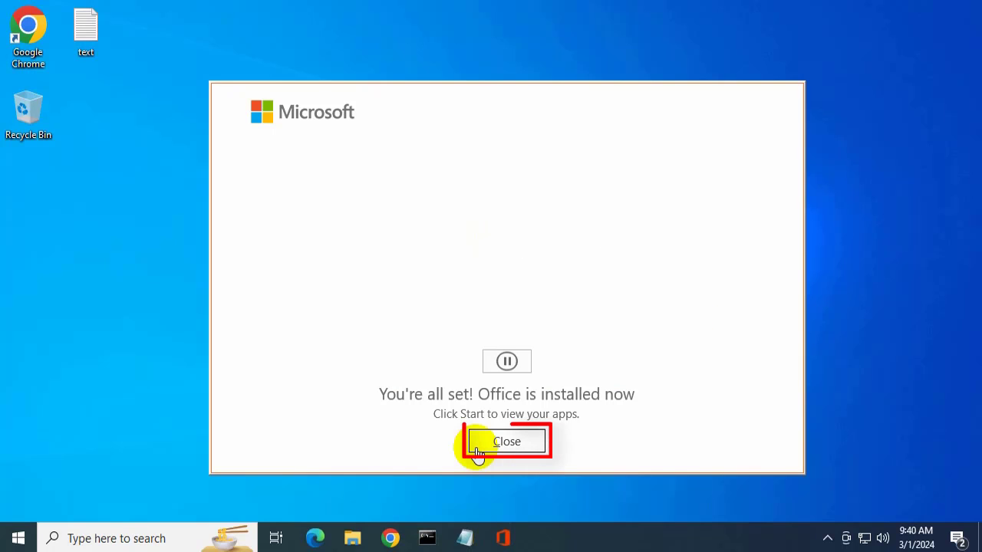
Step: Close the Office installer's completion window and refresh the desktop
{"action": "left_click", "coordinate": [478, 452]}
{"action": "left_click", "coordinate": [502, 438]}
{"action": "right_click", "coordinate": [450, 298]}
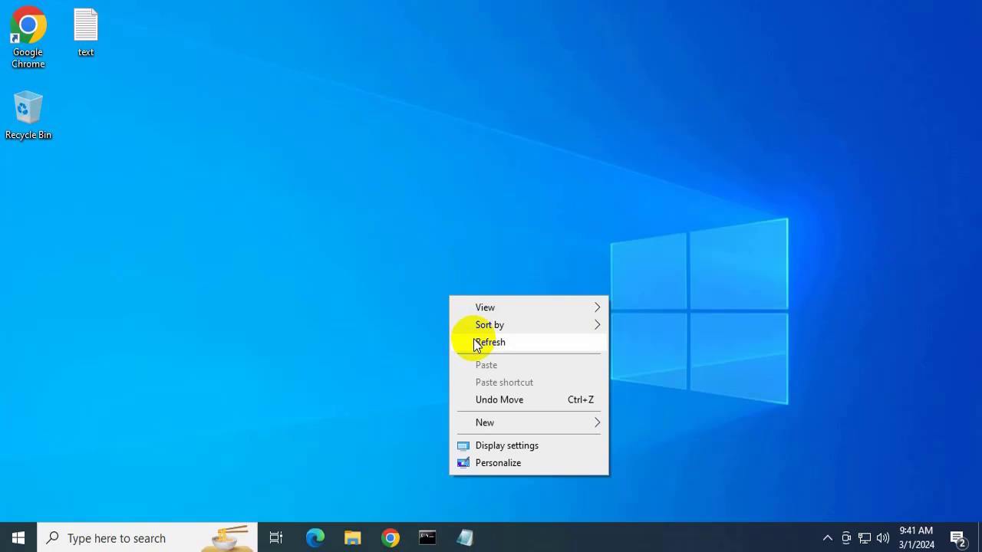
{"action": "left_click", "coordinate": [477, 342]}
Step: Close the minimized Command Prompt and text note windows
{"action": "left_click", "coordinate": [428, 538]}
{"action": "left_click", "coordinate": [855, 70]}
{"action": "left_click", "coordinate": [435, 538]}
{"action": "left_click", "coordinate": [885, 181]}
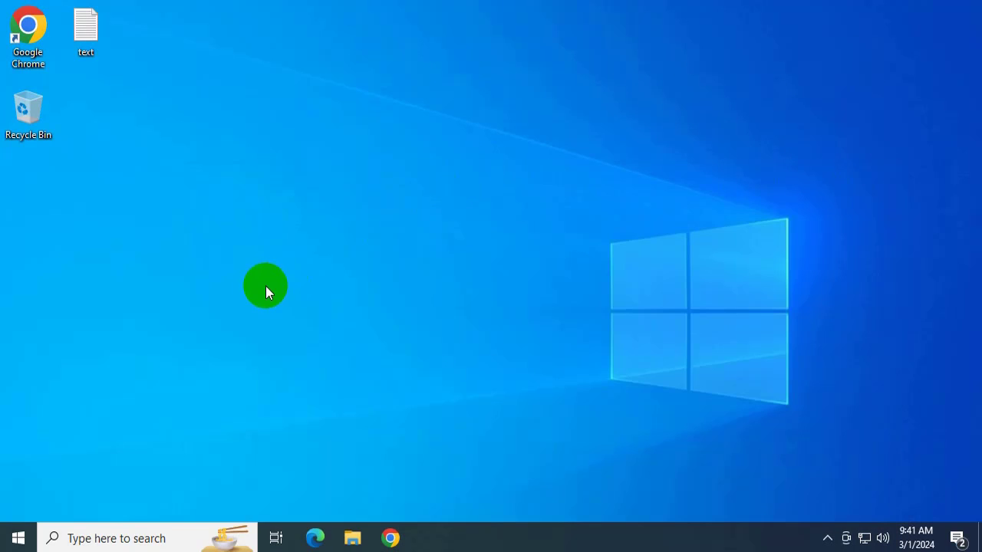
Step: Start Word, accept the Microsoft Office license agreement and open the Account page with the product information
{"action": "left_click", "coordinate": [17, 538]}
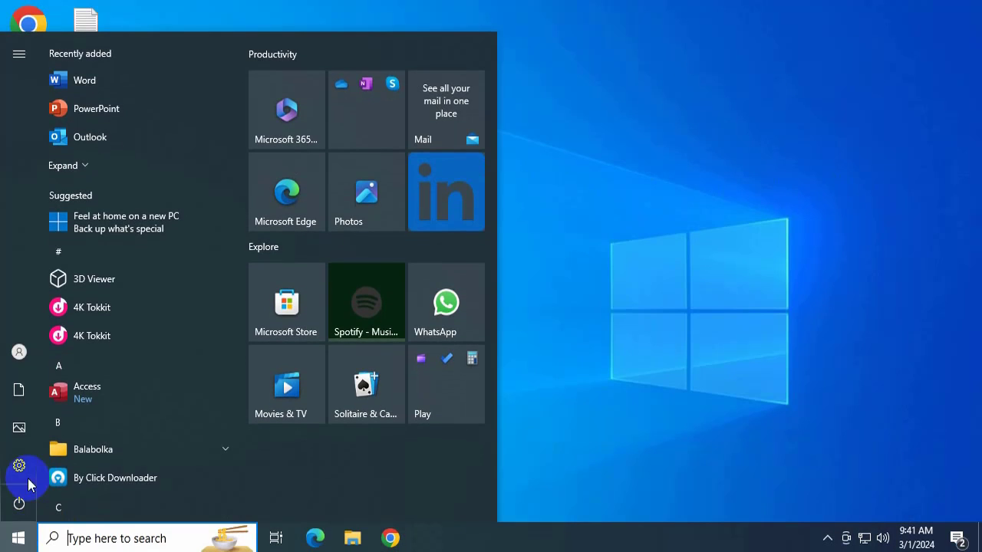
{"action": "left_click", "coordinate": [147, 85]}
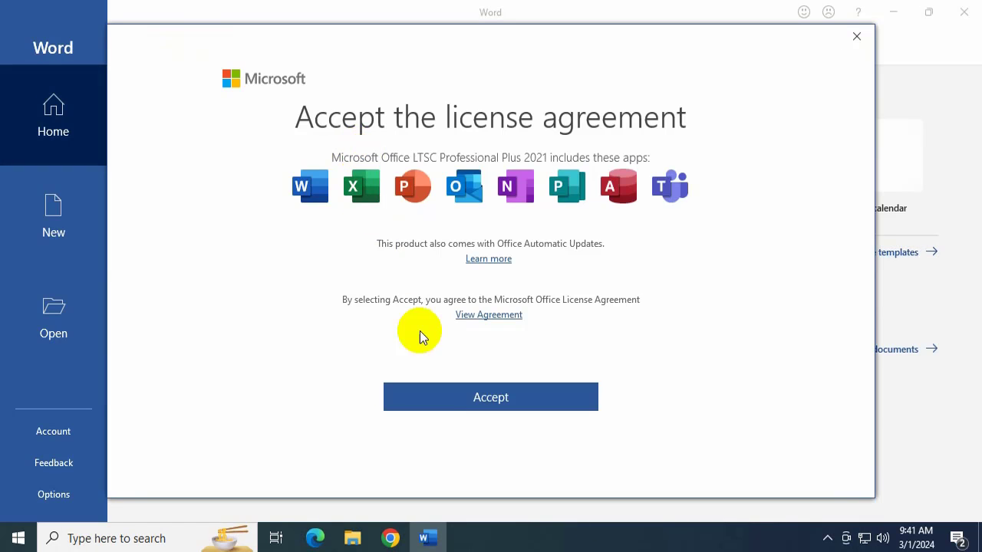
{"action": "left_click", "coordinate": [451, 395]}
{"action": "left_click", "coordinate": [765, 449]}
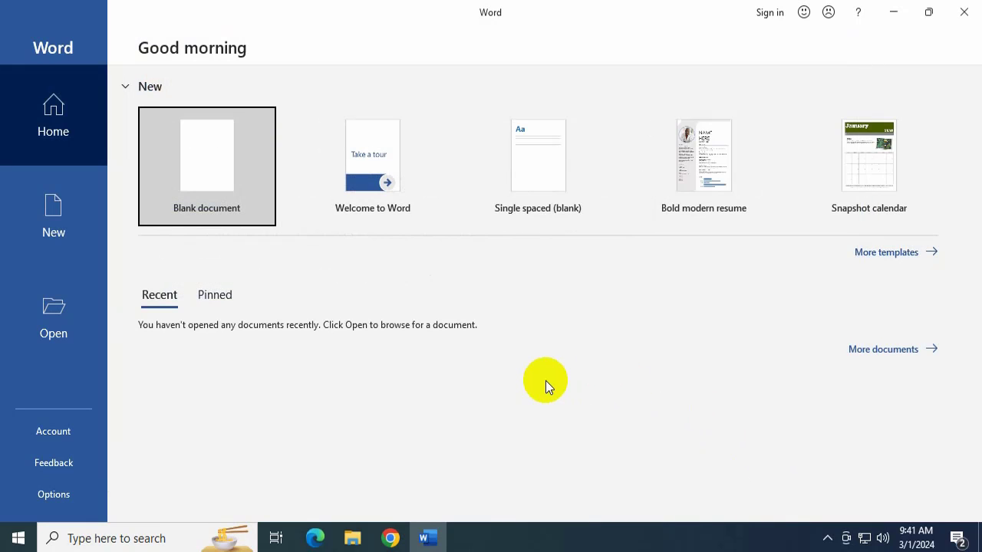
{"action": "left_click", "coordinate": [59, 434]}
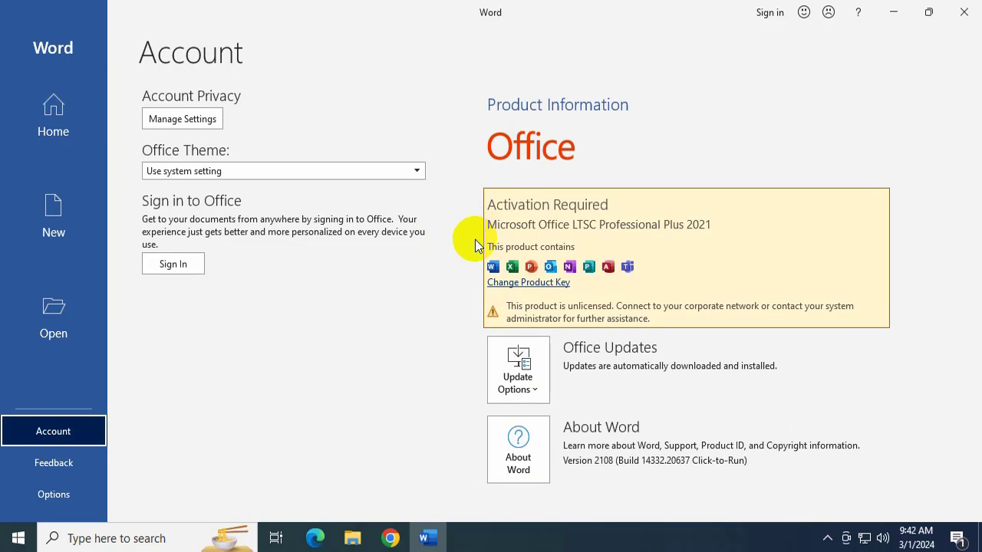
Step: Enter Xin chao in a new blank Word document and close Word without saving
{"action": "left_click", "coordinate": [66, 118]}
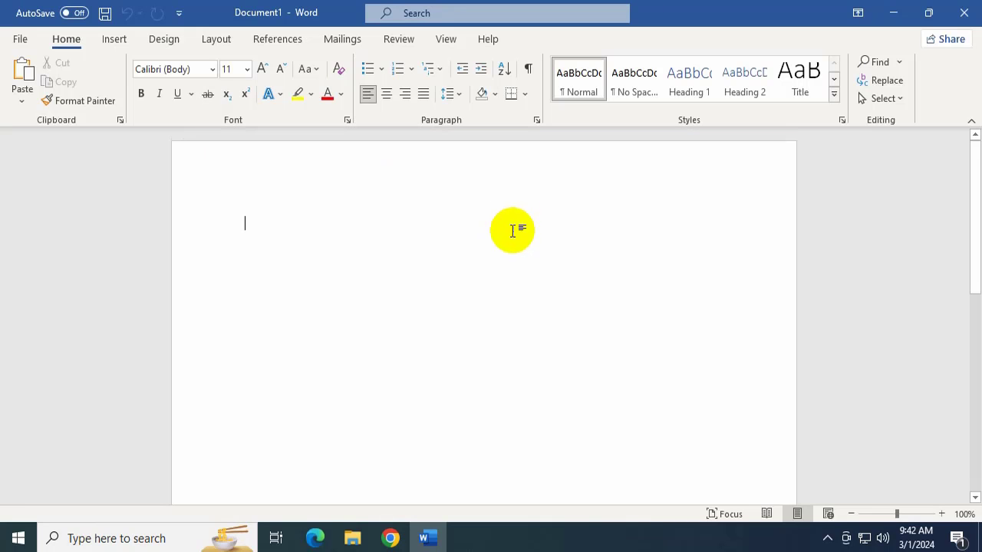
{"action": "type", "text": "Xin chao"}
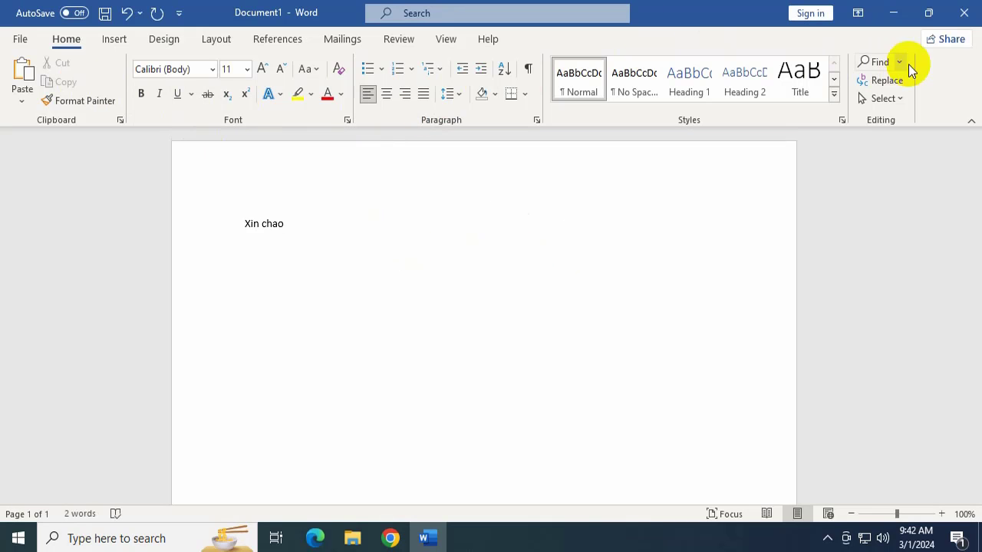
{"action": "left_click", "coordinate": [964, 12]}
{"action": "left_click", "coordinate": [488, 298]}
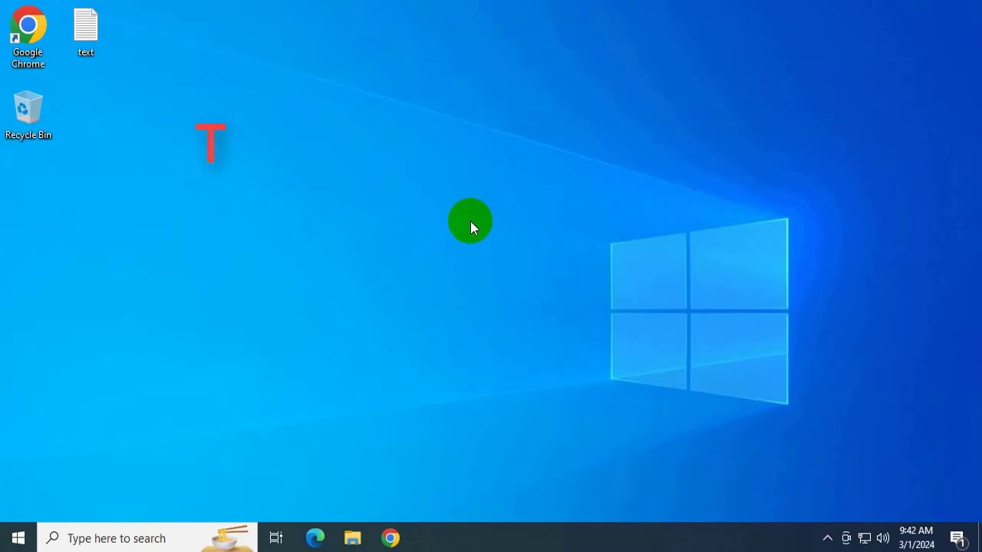